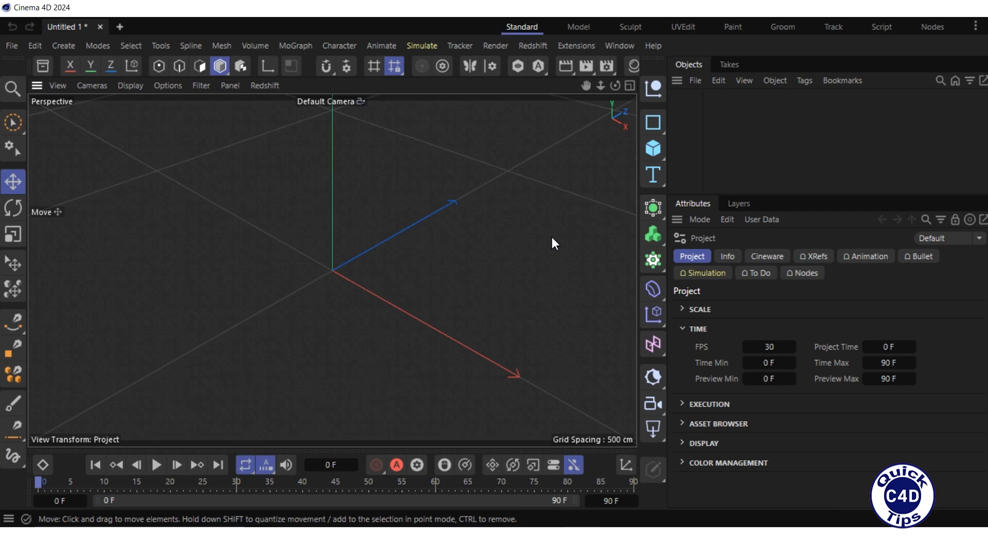
- Add a Plane object and set its width to 200 cm
{"action": "left_click", "coordinate": [653, 147]}
{"action": "left_click", "coordinate": [708, 196]}
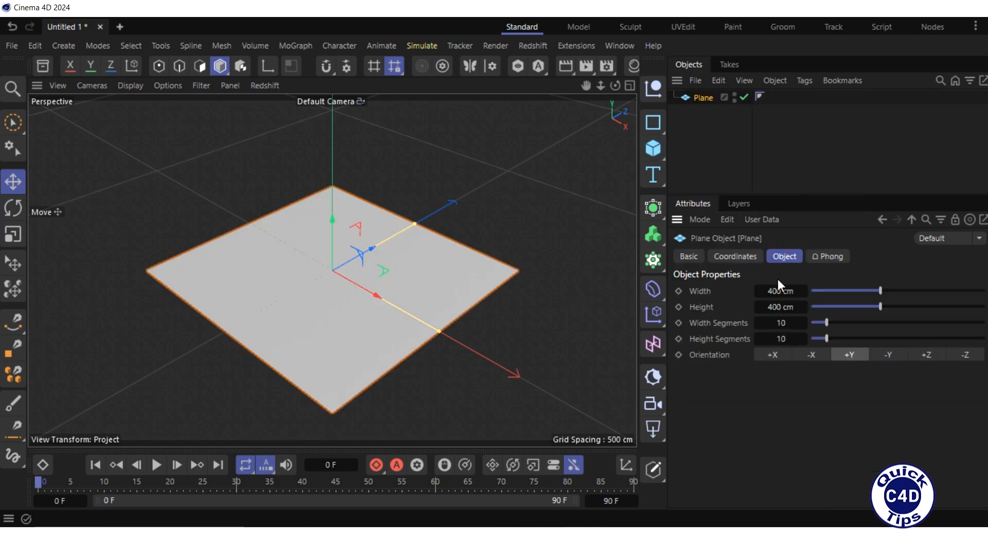
{"action": "left_click", "coordinate": [774, 291]}
{"action": "key", "text": "Return"}
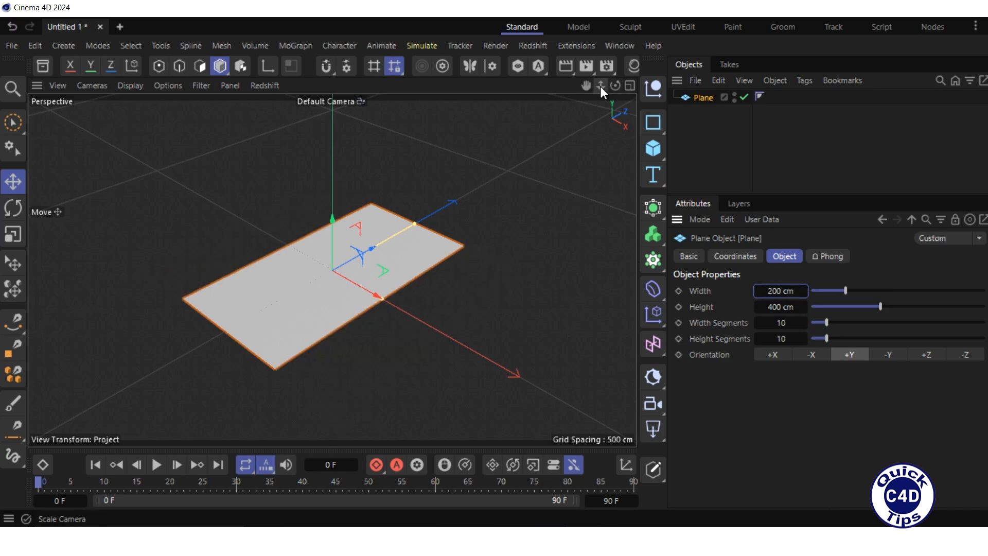
- Search the asset browser for soil and apply the Earth 02 material to the plane
{"action": "mouse_move", "coordinate": [600, 85]}
{"action": "left_mouse_down"}
{"action": "mouse_move", "coordinate": [623, 87]}
{"action": "mouse_move", "coordinate": [603, 87]}
{"action": "left_mouse_up"}
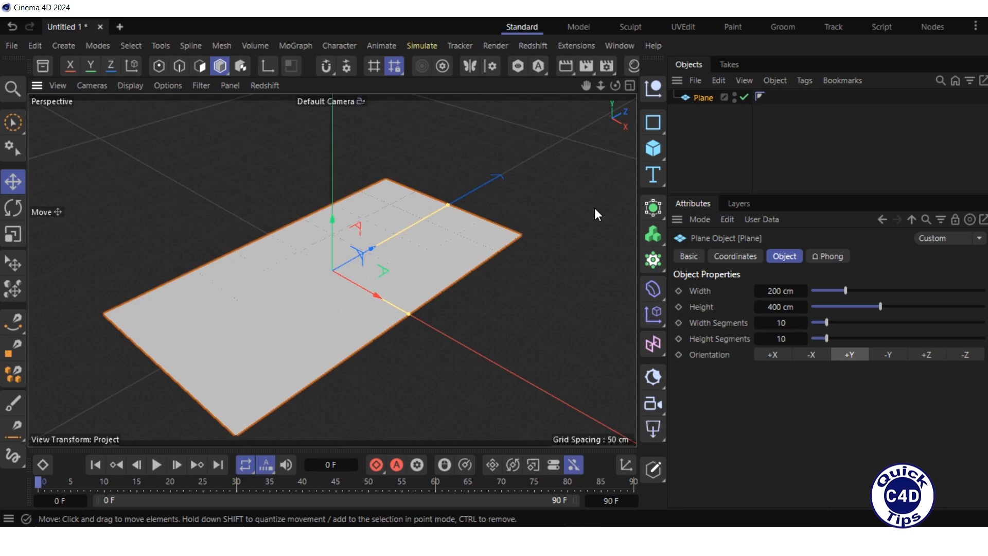
{"action": "left_click", "coordinate": [43, 66]}
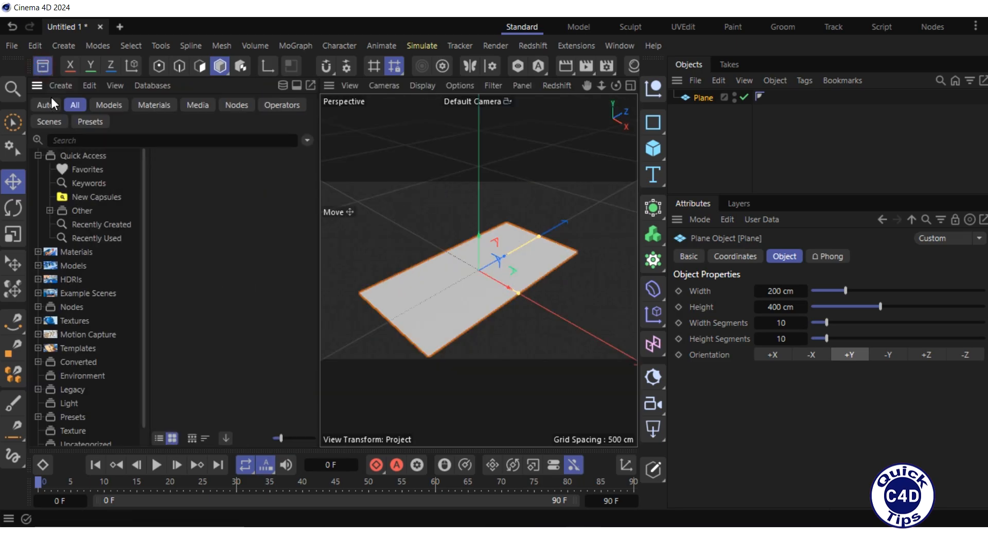
{"action": "left_click", "coordinate": [155, 141]}
{"action": "type", "text": "soil"}
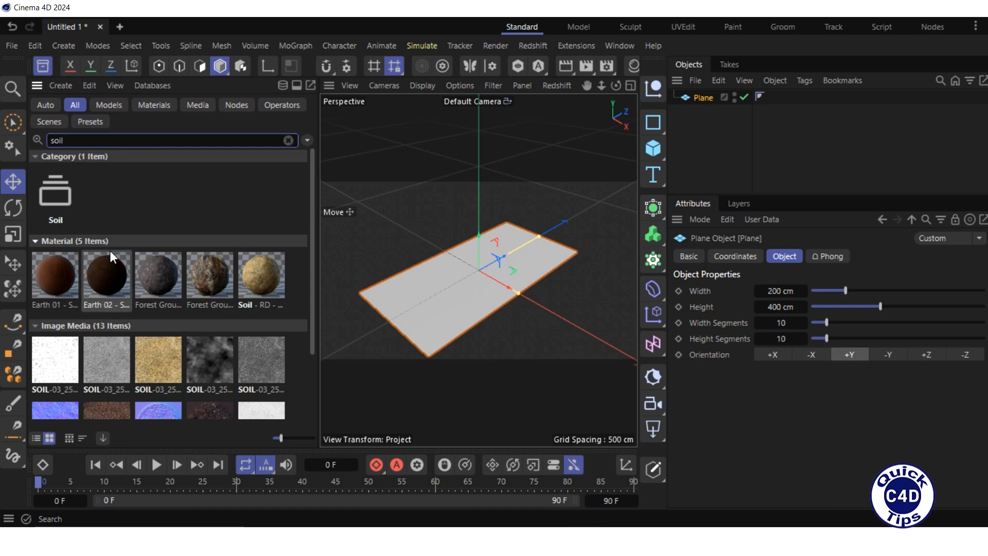
{"action": "left_click_drag", "start_coordinate": [106, 273], "coordinate": [703, 97]}
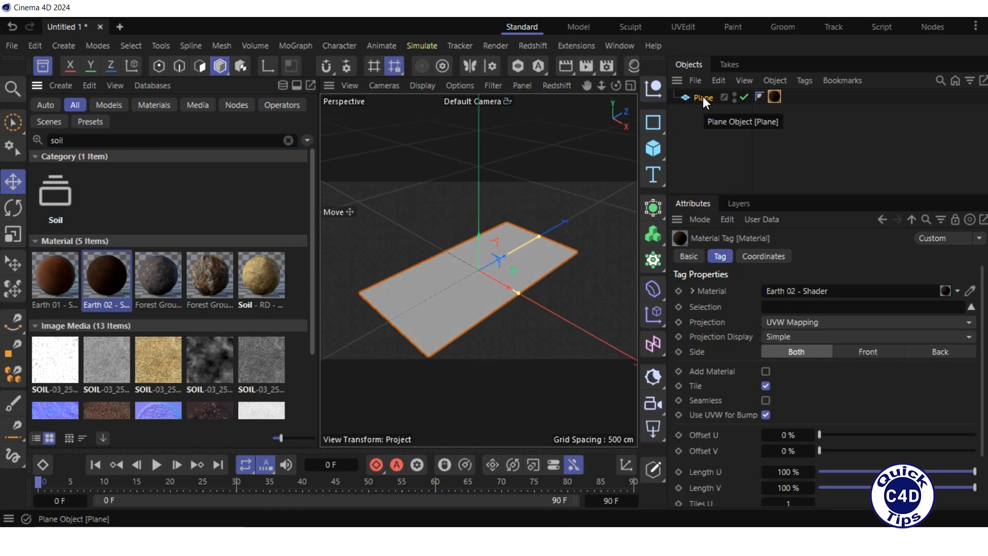
- Set the plane's material tag Tiles V to 2
{"action": "left_click", "coordinate": [40, 64]}
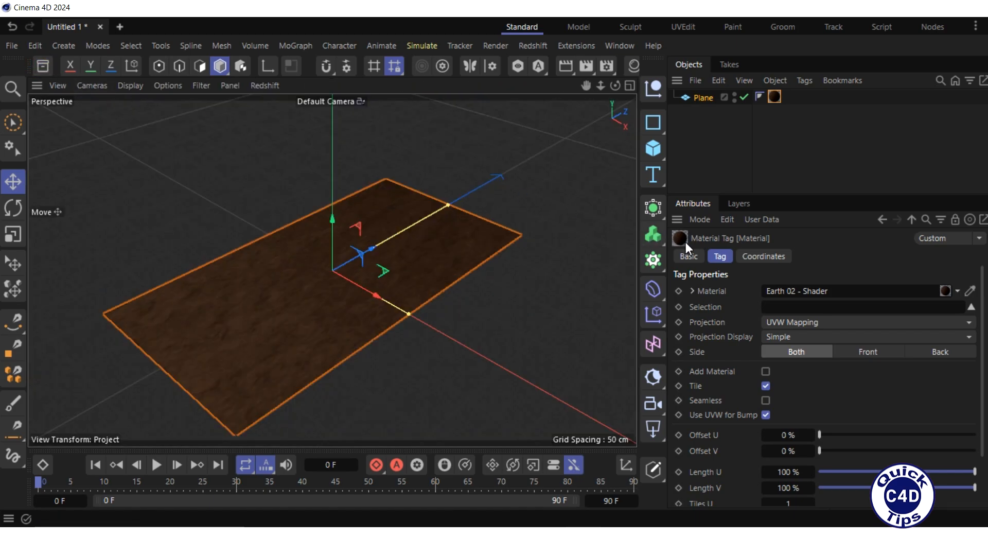
{"action": "left_click", "coordinate": [719, 256]}
{"action": "scroll", "coordinate": [982, 419], "scroll_direction": "down", "scroll_amount": 3}
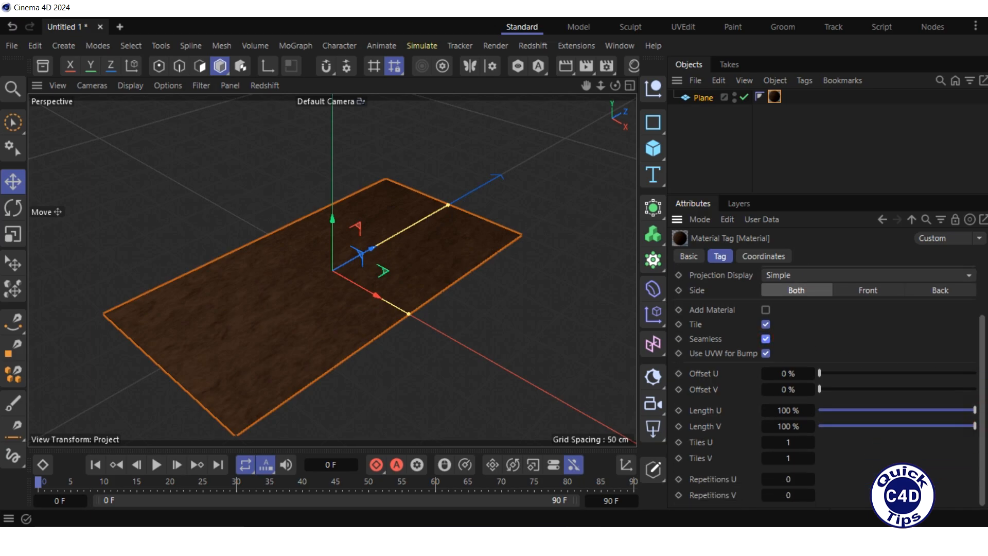
{"action": "left_click", "coordinate": [789, 458]}
{"action": "type", "text": "2"}
{"action": "key", "text": "Return"}
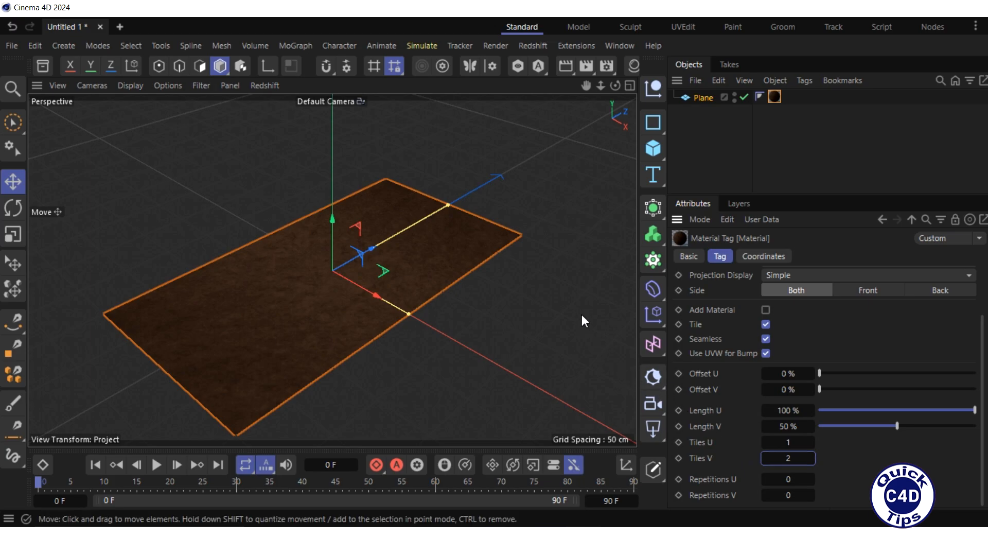
- Add a Cloner object and search the asset browser for grass models
{"action": "left_click", "coordinate": [654, 262]}
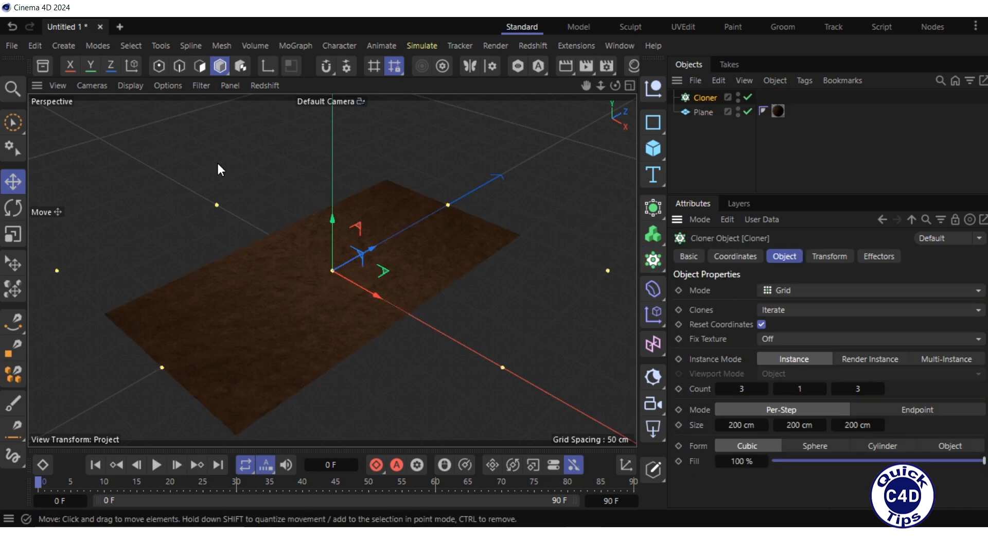
{"action": "left_click", "coordinate": [43, 66]}
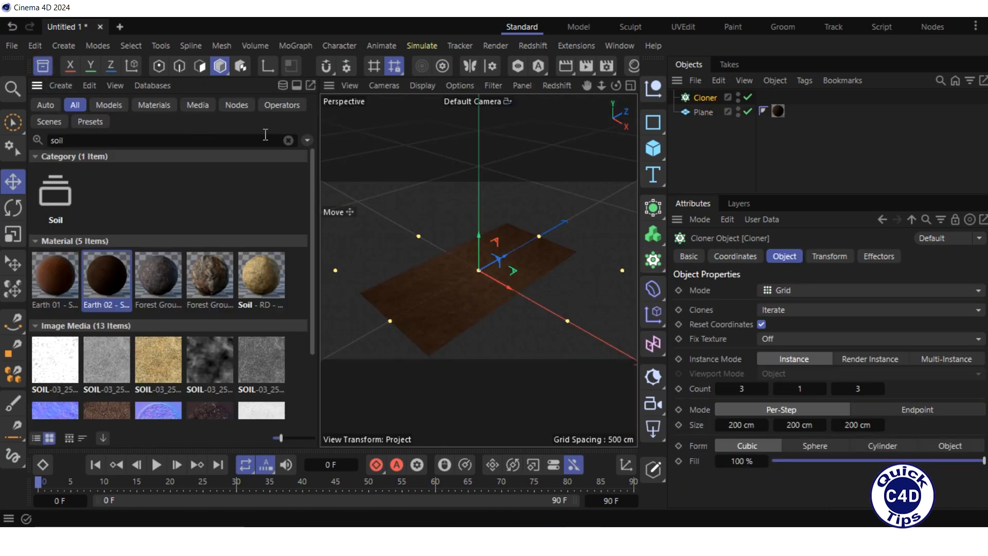
{"action": "left_click", "coordinate": [289, 140]}
{"action": "type", "text": "grass"}
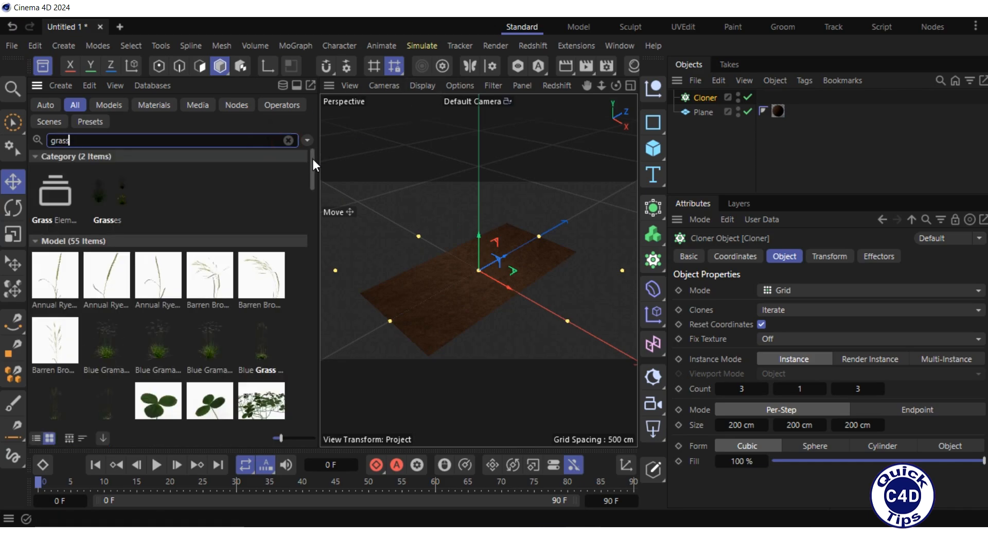
{"action": "left_click_drag", "start_coordinate": [312, 165], "coordinate": [326, 216]}
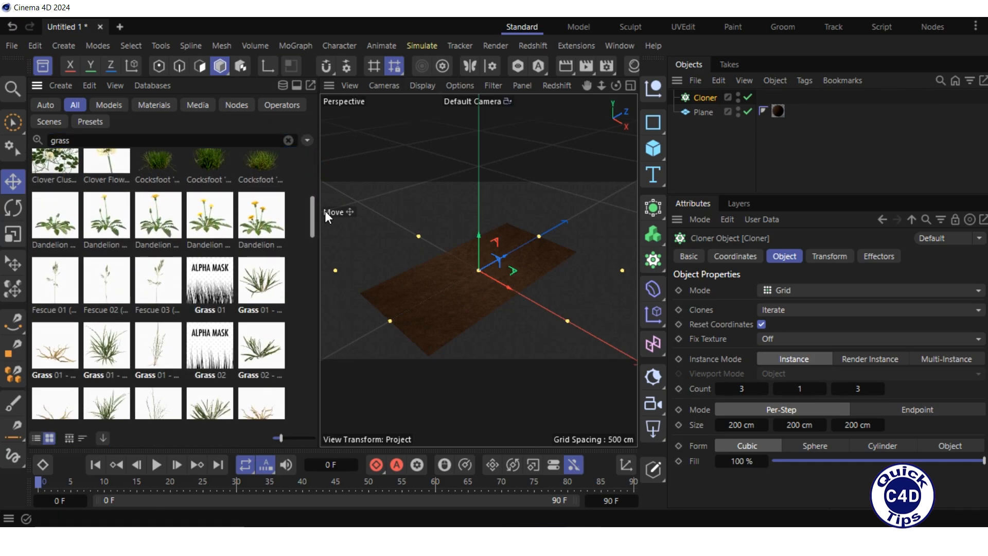
- Place a Grass 01 model and a Dandelion 03 model inside the Cloner
{"action": "left_click_drag", "start_coordinate": [102, 355], "coordinate": [680, 114]}
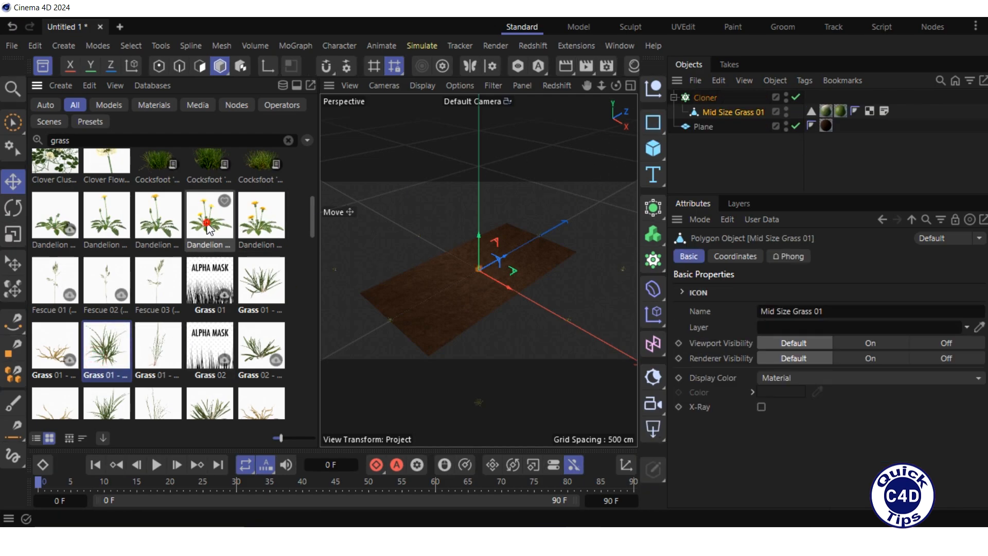
{"action": "left_click_drag", "start_coordinate": [208, 227], "coordinate": [690, 108]}
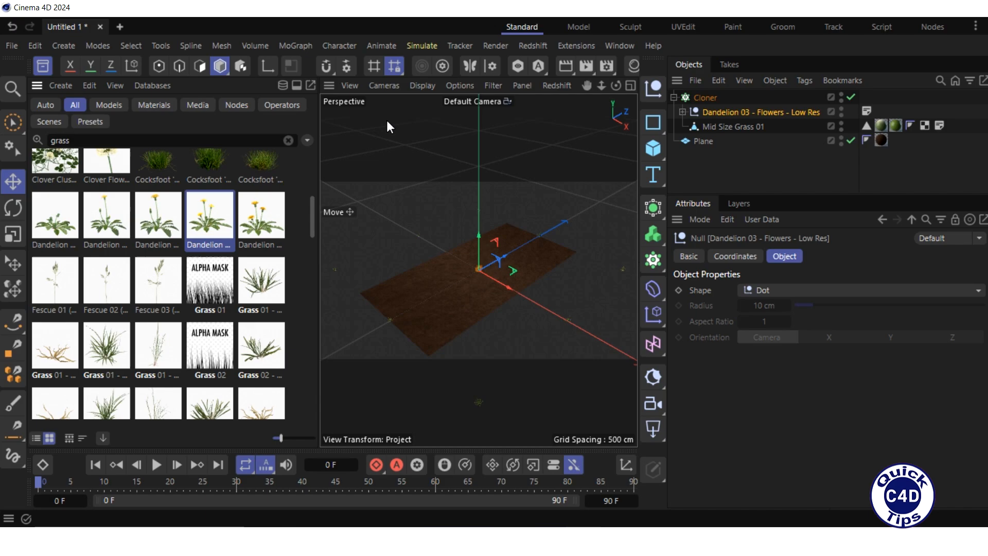
{"action": "left_click", "coordinate": [41, 66]}
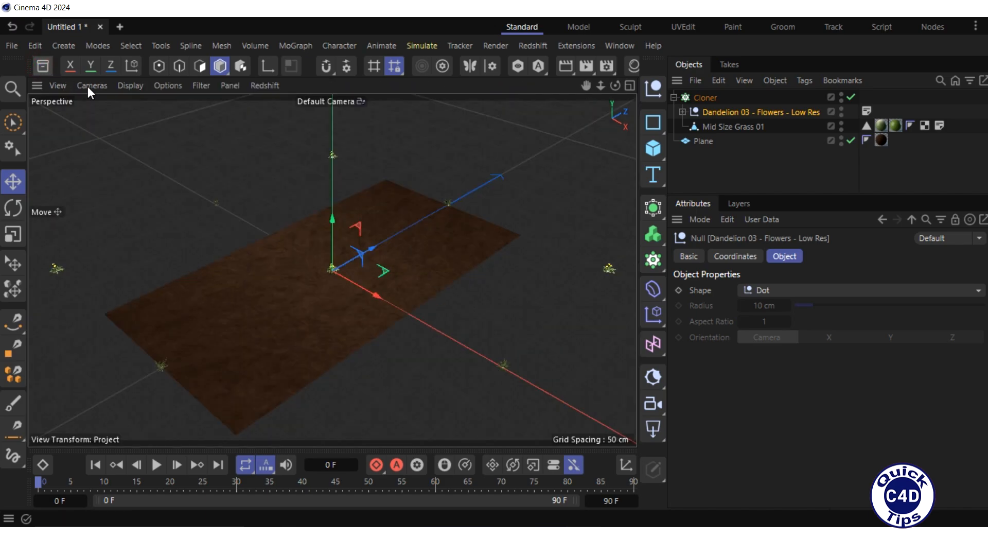
- Set the Cloner's mode to Object and assign the Plane as its object
{"action": "left_click", "coordinate": [705, 100]}
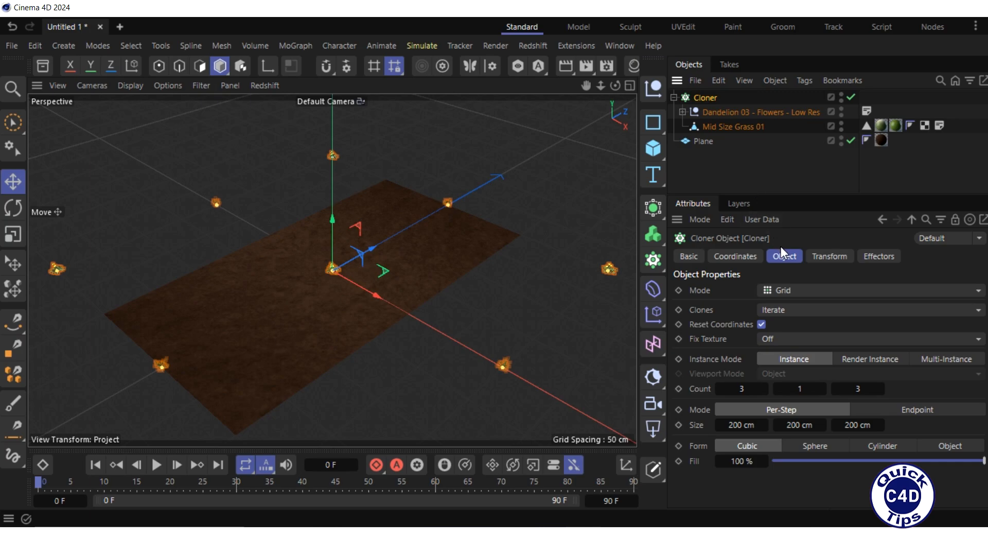
{"action": "left_click", "coordinate": [802, 290]}
{"action": "left_click", "coordinate": [798, 308]}
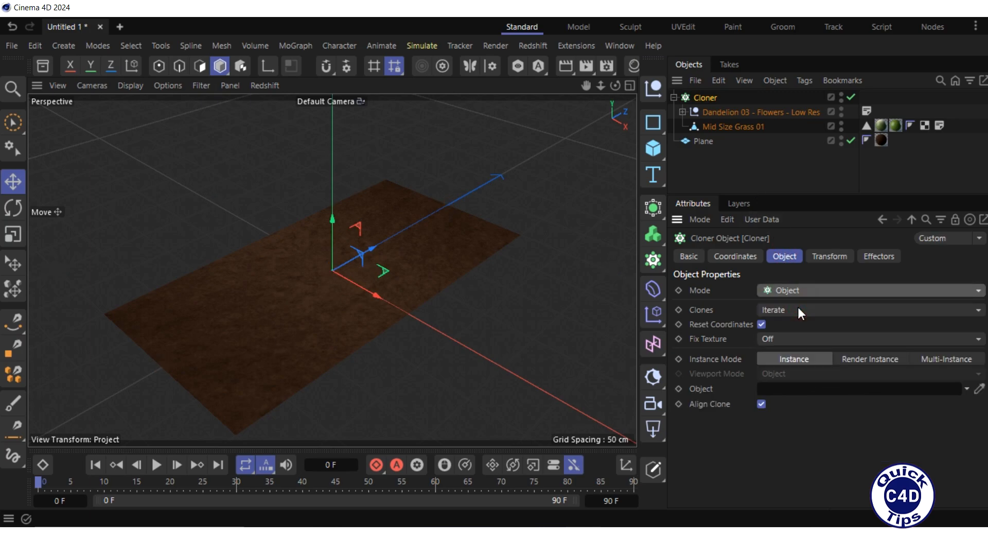
{"action": "left_click_drag", "start_coordinate": [705, 140], "coordinate": [779, 390]}
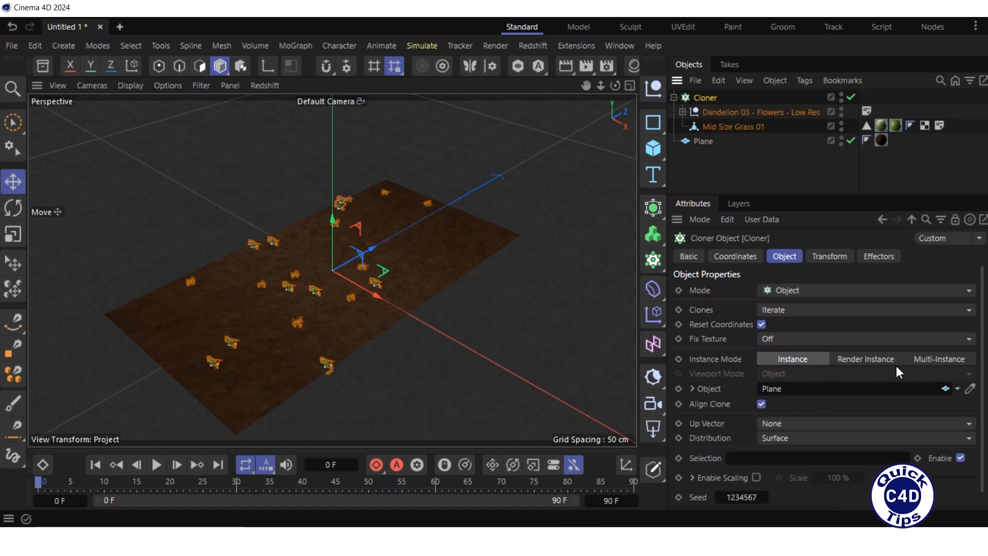
- Switch the Cloner's instance mode to Multi-Instance and set the clone count to 1000
{"action": "left_click", "coordinate": [937, 359]}
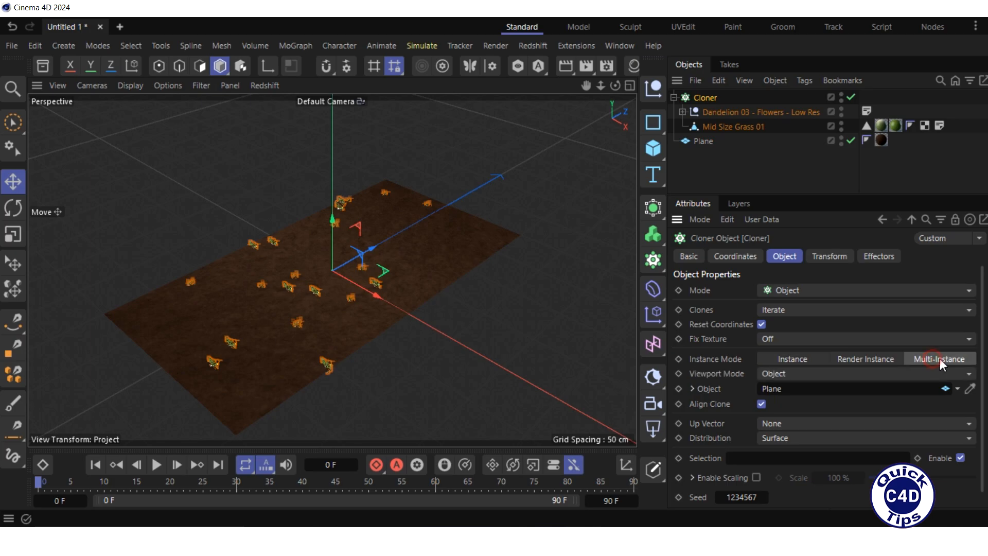
{"action": "scroll", "coordinate": [982, 373], "scroll_direction": "down", "scroll_amount": 1}
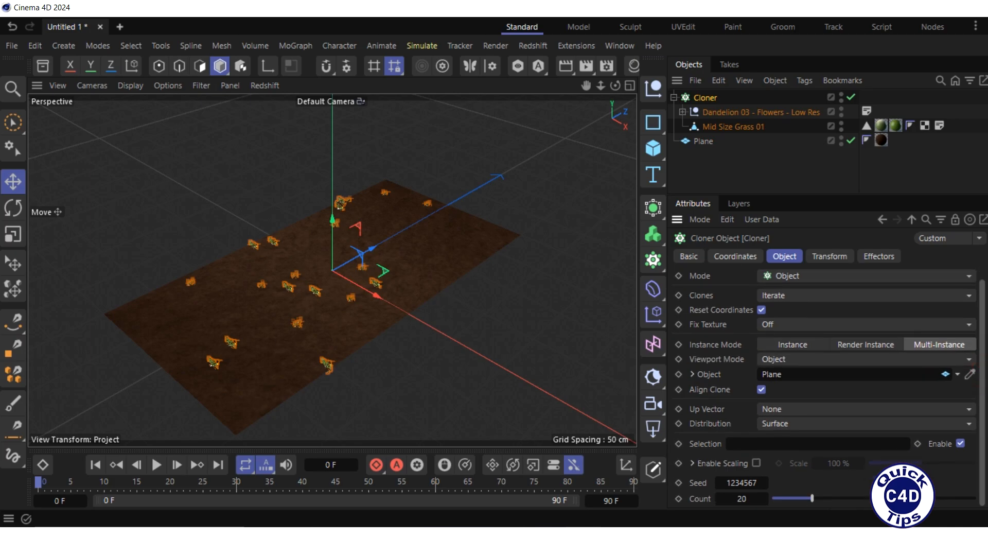
{"action": "left_click", "coordinate": [744, 497]}
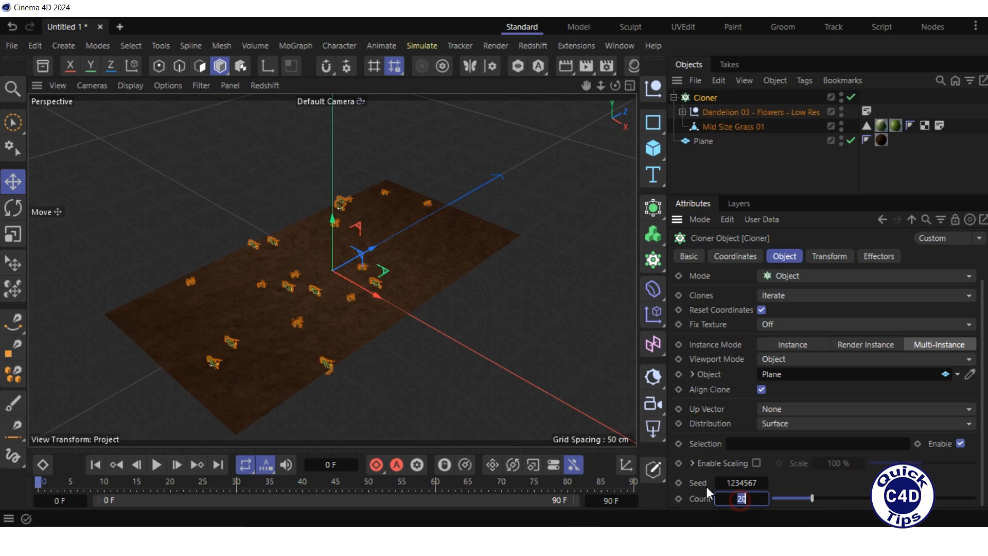
{"action": "type", "text": "1000"}
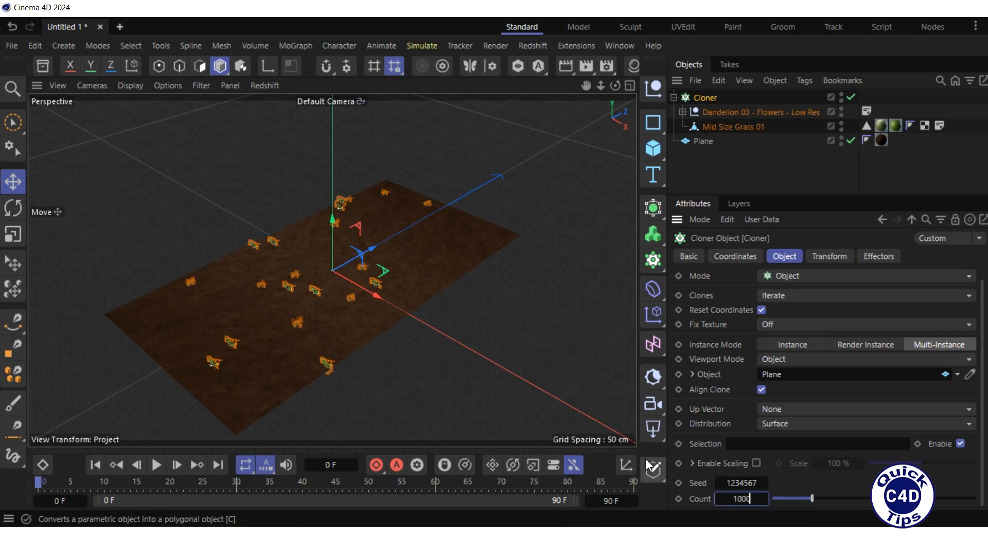
{"action": "key", "text": "Return"}
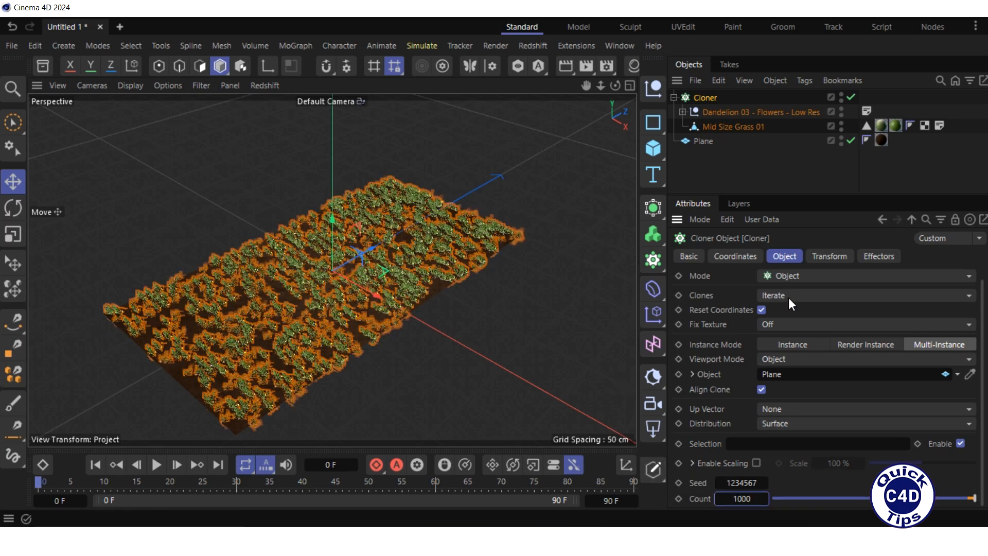
- Set the Cloner's transform rotation R.P to -90°
{"action": "left_click", "coordinate": [823, 255]}
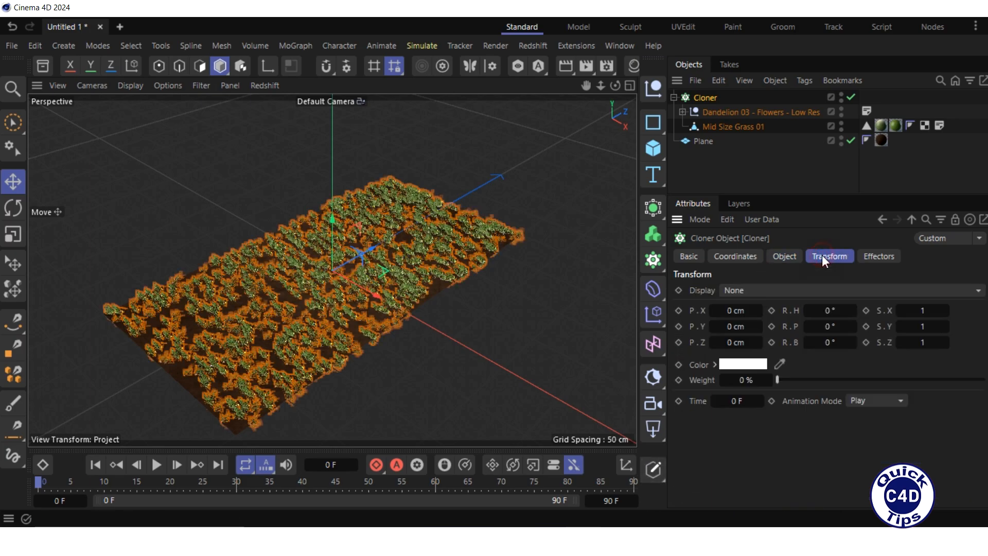
{"action": "left_click", "coordinate": [829, 326]}
{"action": "key", "text": "BackSpace"}
{"action": "type", "text": "-90"}
{"action": "key", "text": "Return"}
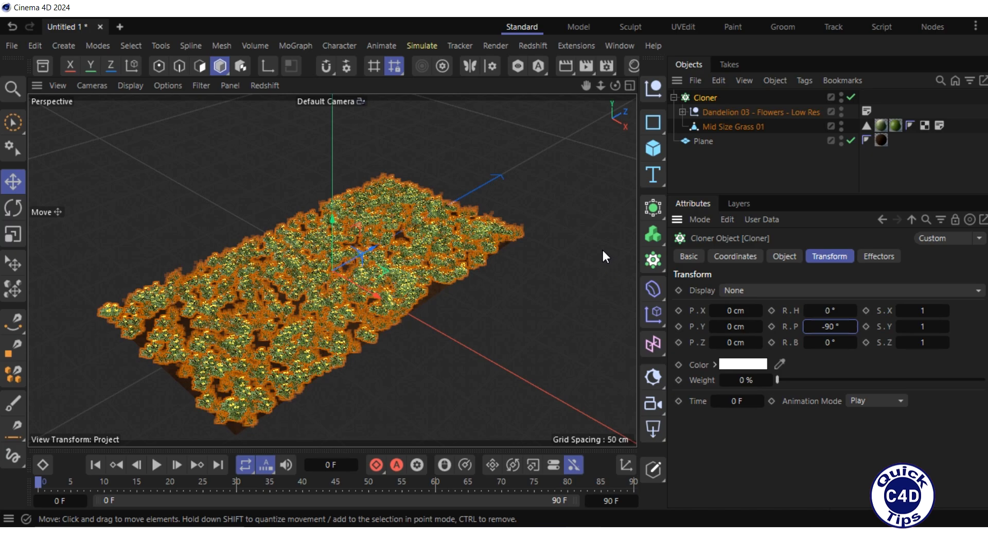
- Add a Rectangle spline on the ZY plane with width 180 cm and height 20 cm
{"action": "left_click", "coordinate": [651, 122]}
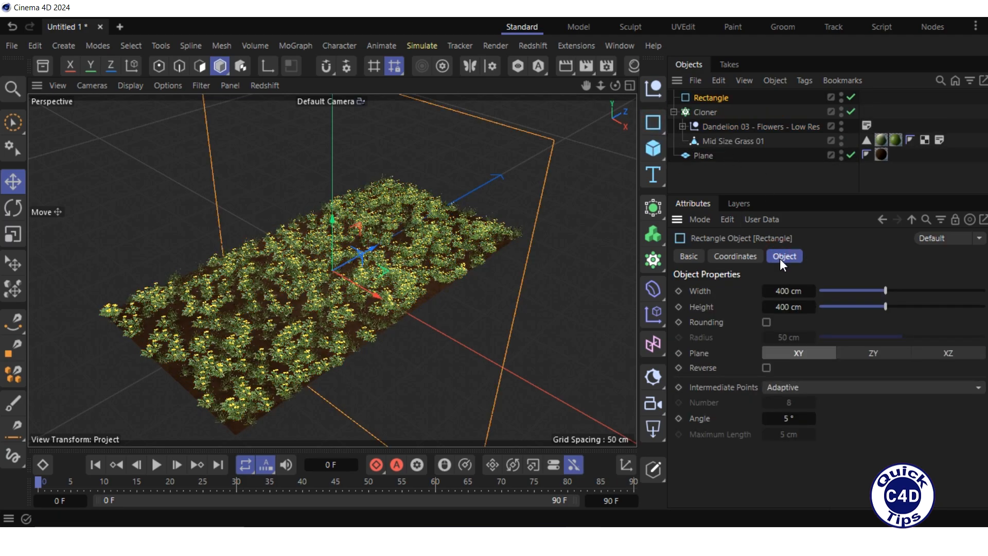
{"action": "left_click", "coordinate": [870, 353]}
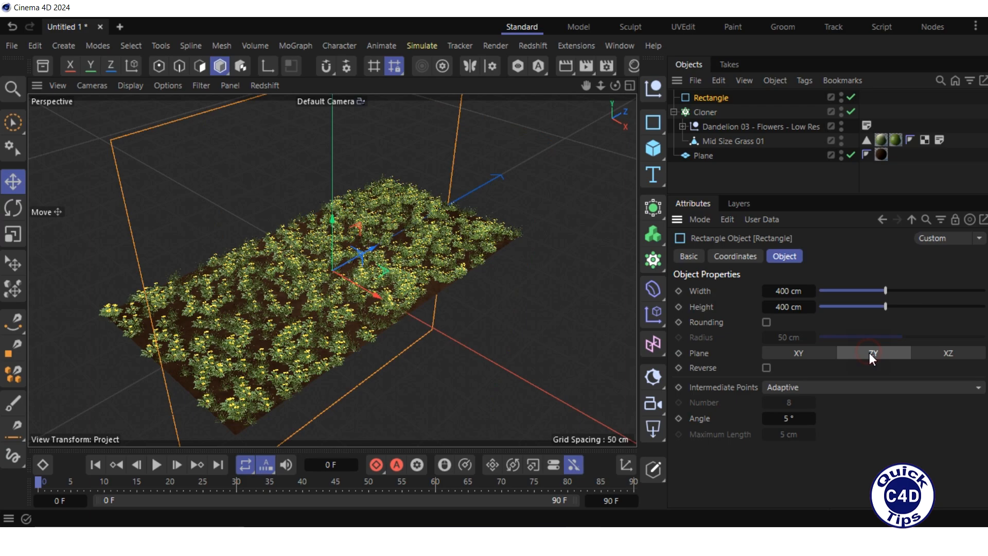
{"action": "left_click", "coordinate": [782, 291]}
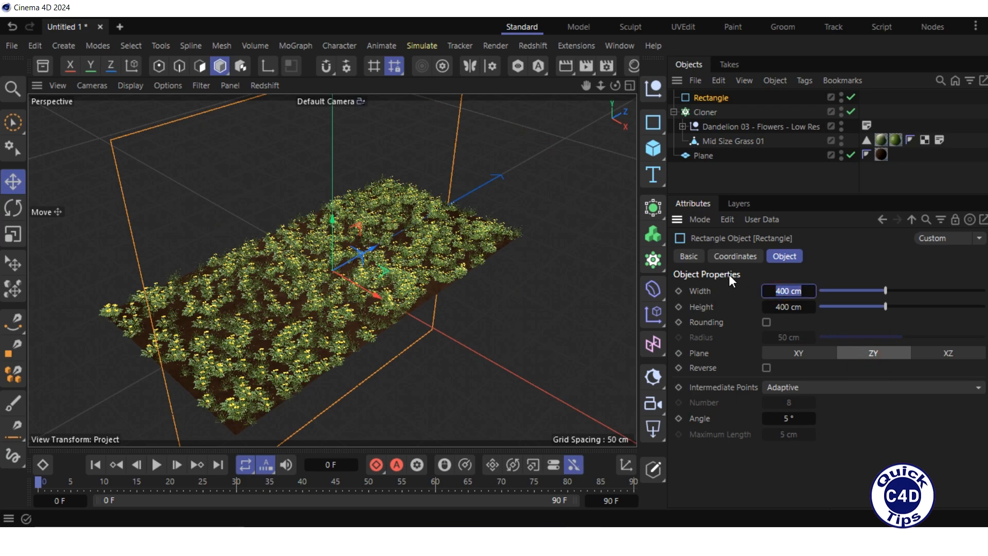
{"action": "type", "text": "180"}
{"action": "key", "text": "Tab"}
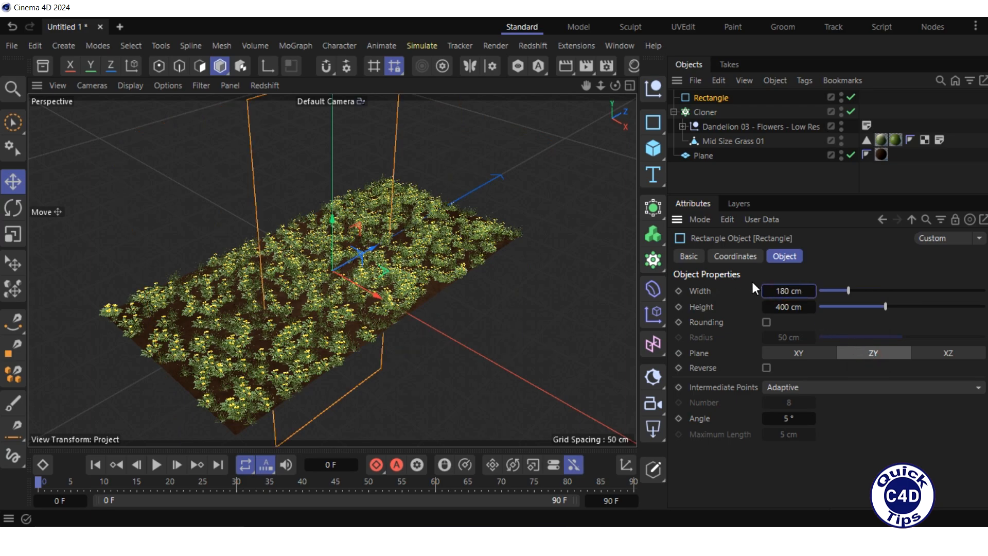
{"action": "type", "text": "20"}
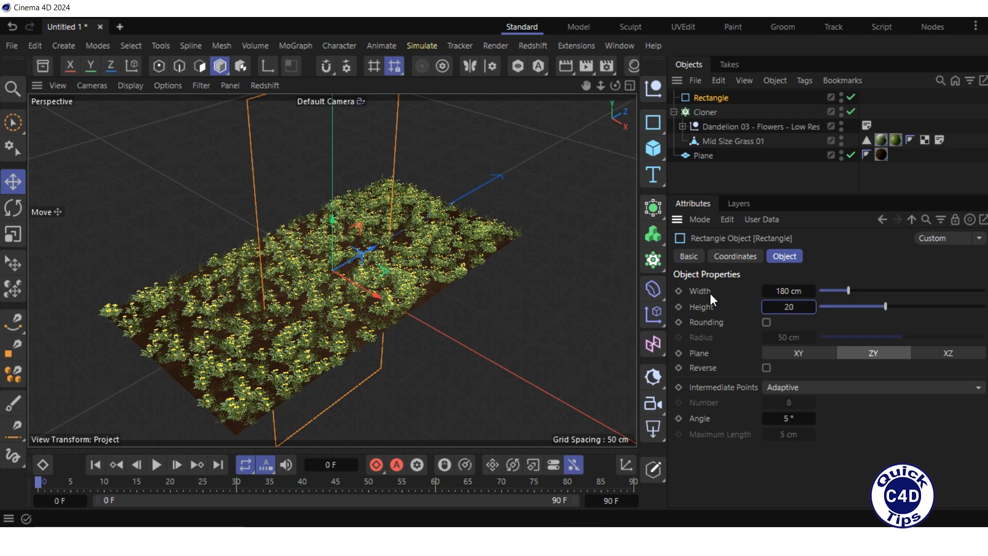
{"action": "key", "text": "Return"}
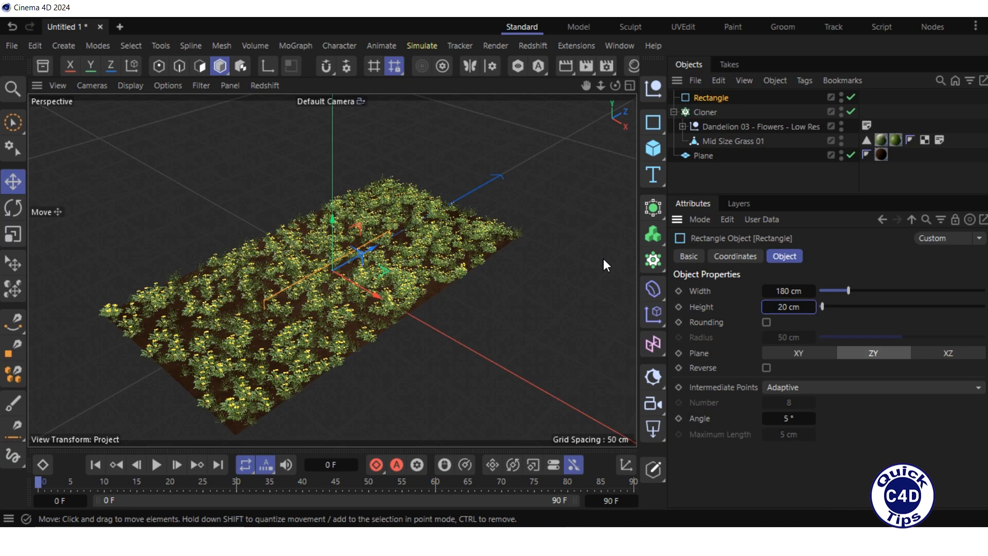
- Add a Spline Wrap deformer and make it a child of the Plane
{"action": "left_click", "coordinate": [653, 288]}
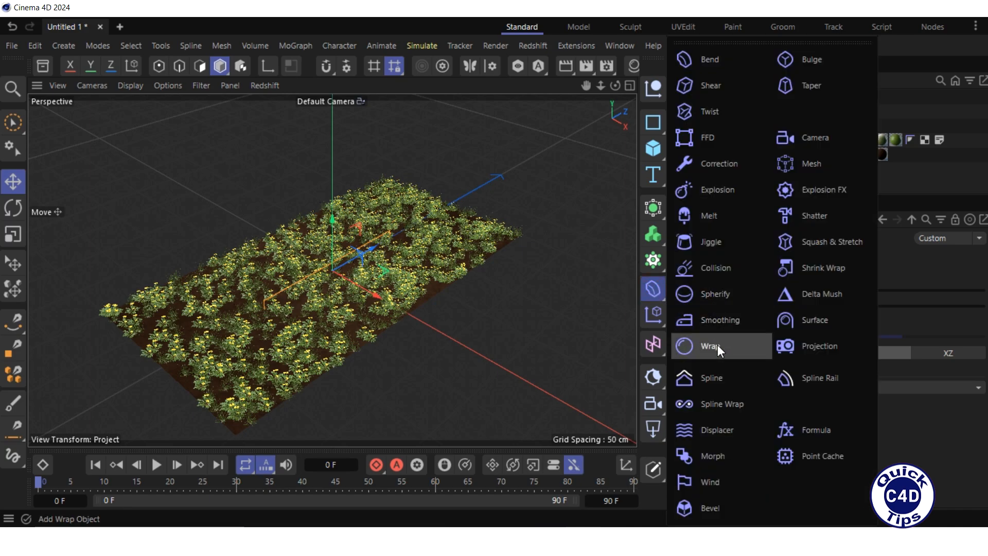
{"action": "left_click", "coordinate": [718, 408]}
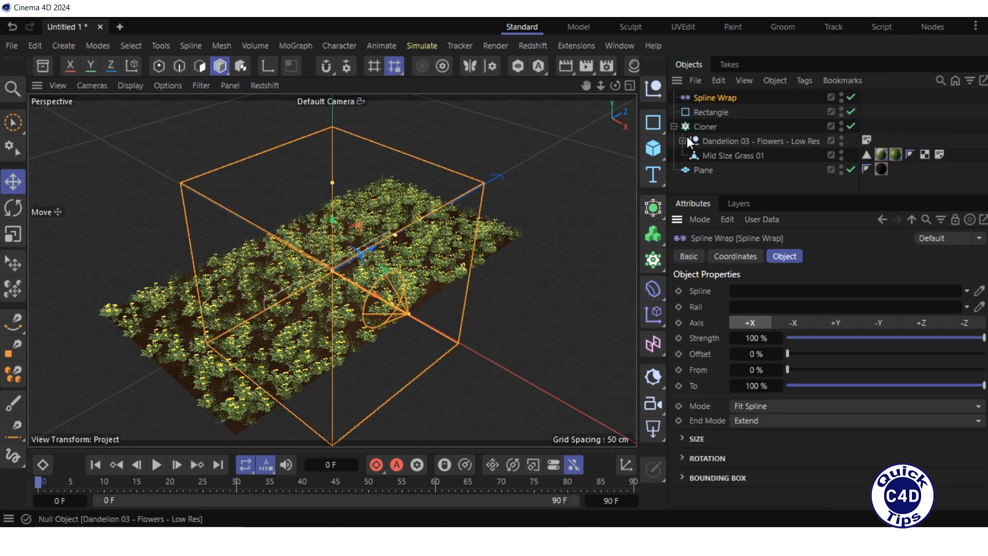
{"action": "left_click_drag", "start_coordinate": [708, 96], "coordinate": [699, 170]}
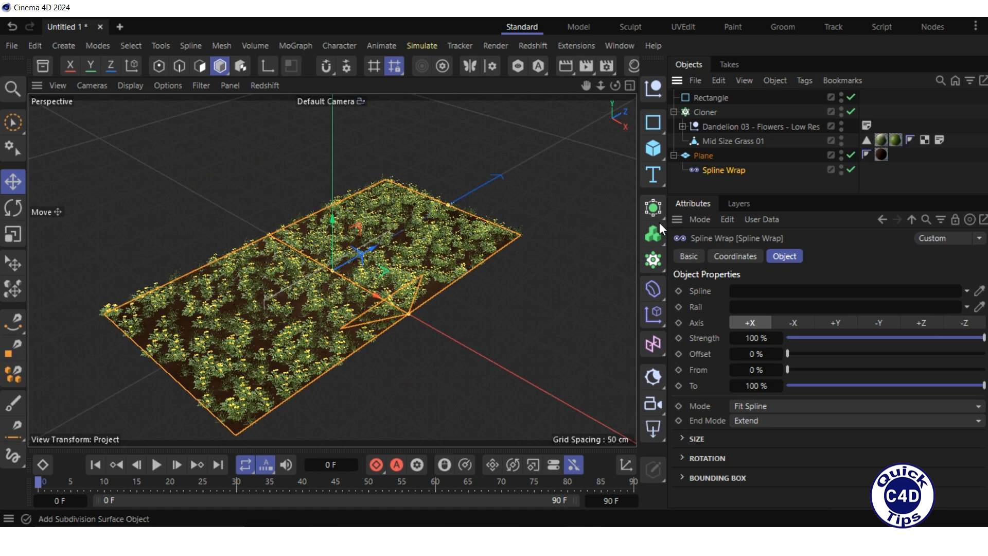
- Assign the Rectangle as the Spline Wrap's spline and set its axis to -Z
{"action": "left_click", "coordinate": [783, 255]}
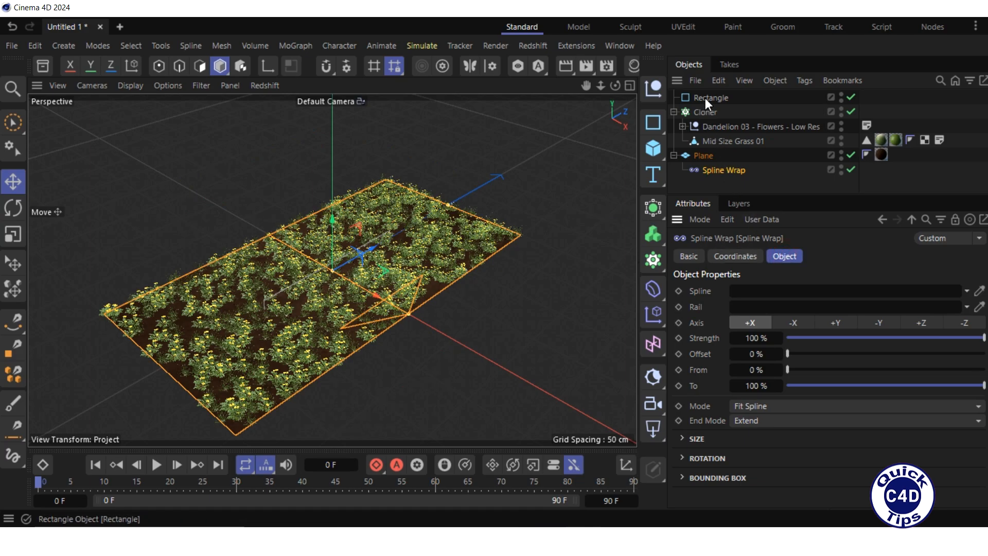
{"action": "left_click_drag", "start_coordinate": [706, 97], "coordinate": [732, 208]}
{"action": "left_click_drag", "start_coordinate": [741, 273], "coordinate": [748, 293]}
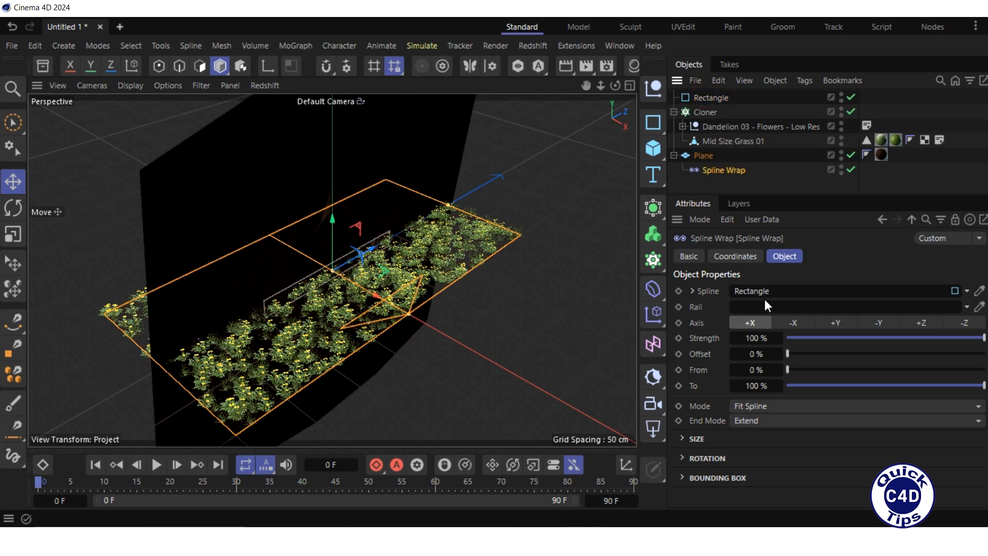
{"action": "left_click", "coordinate": [967, 323]}
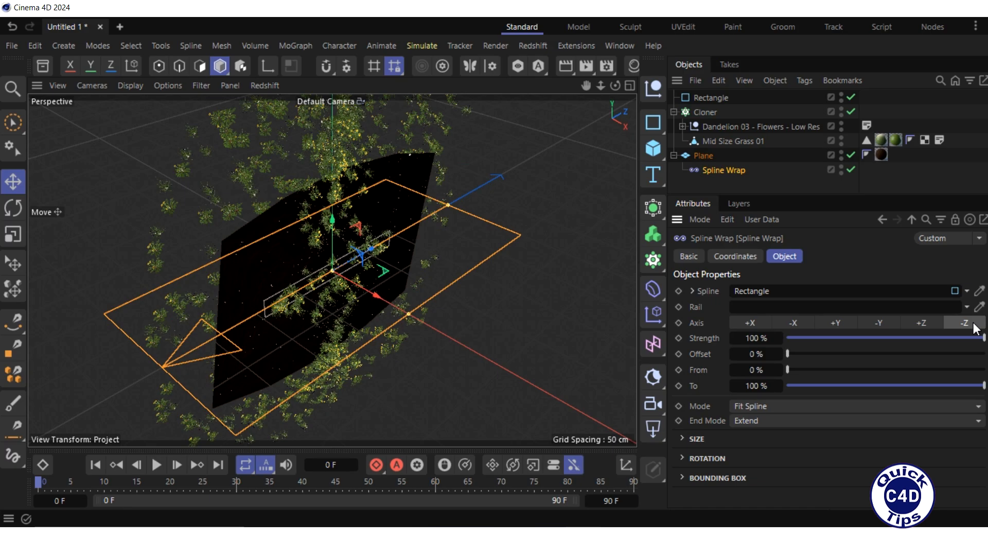
- Set the Plane's orientation to +X
{"action": "left_click", "coordinate": [704, 156]}
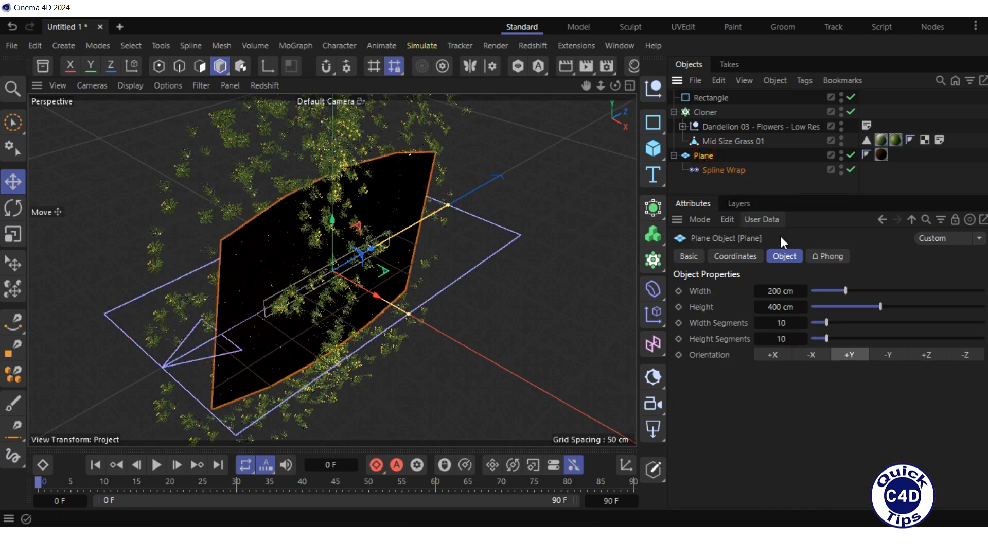
{"action": "left_click", "coordinate": [780, 256]}
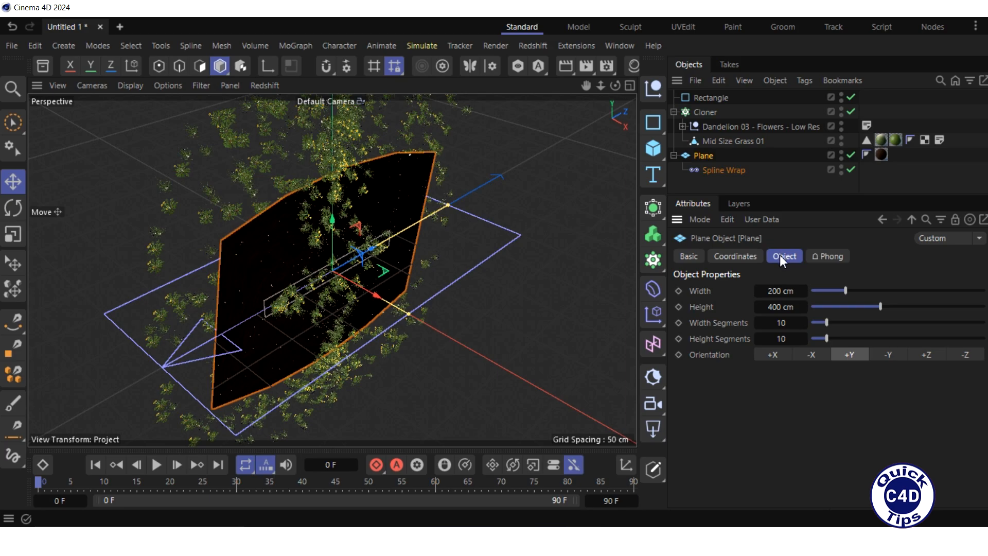
{"action": "left_click", "coordinate": [773, 354]}
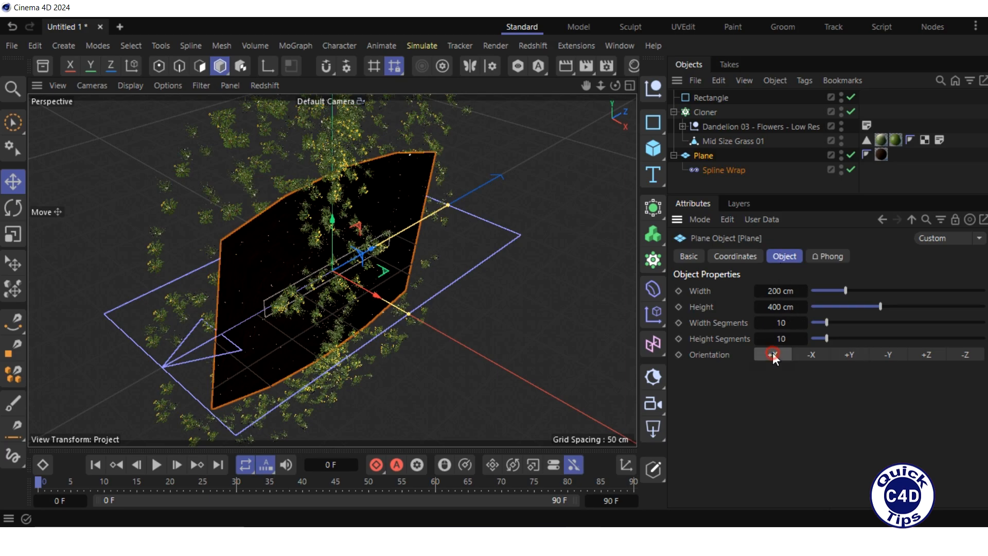
- Set the Plane's width segments to 1 and height segments to 20
{"action": "left_click", "coordinate": [781, 322]}
{"action": "type", "text": "1"}
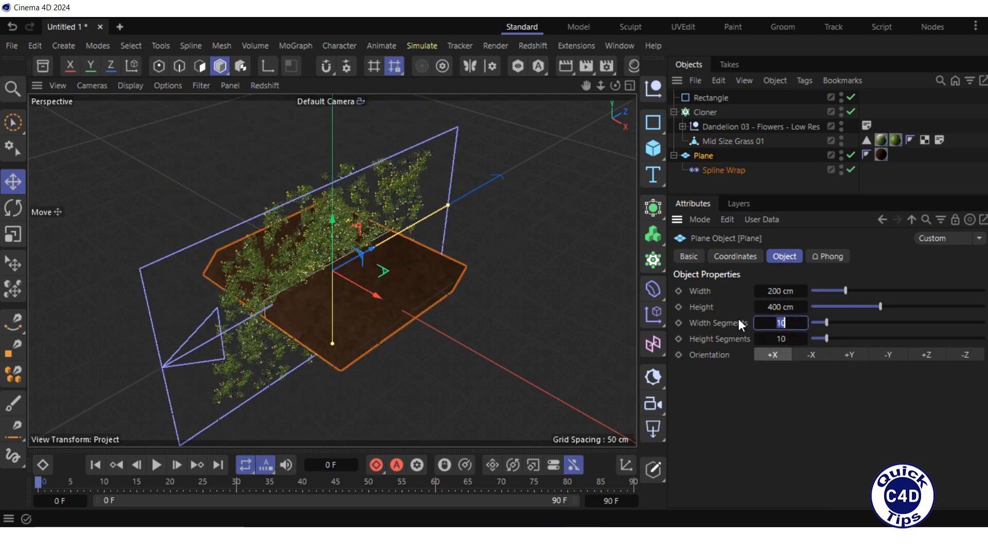
{"action": "key", "text": "Return"}
{"action": "key", "text": "Tab"}
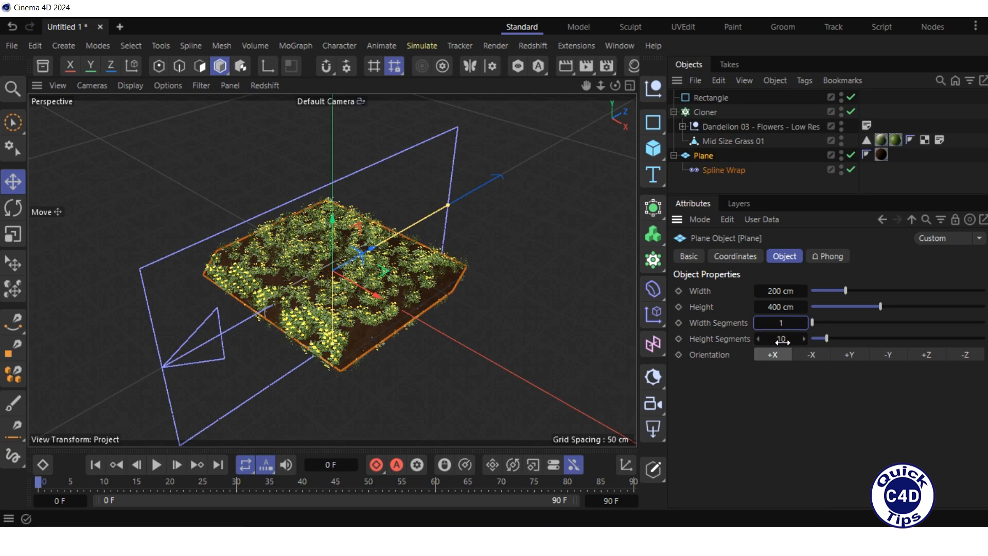
{"action": "type", "text": "20"}
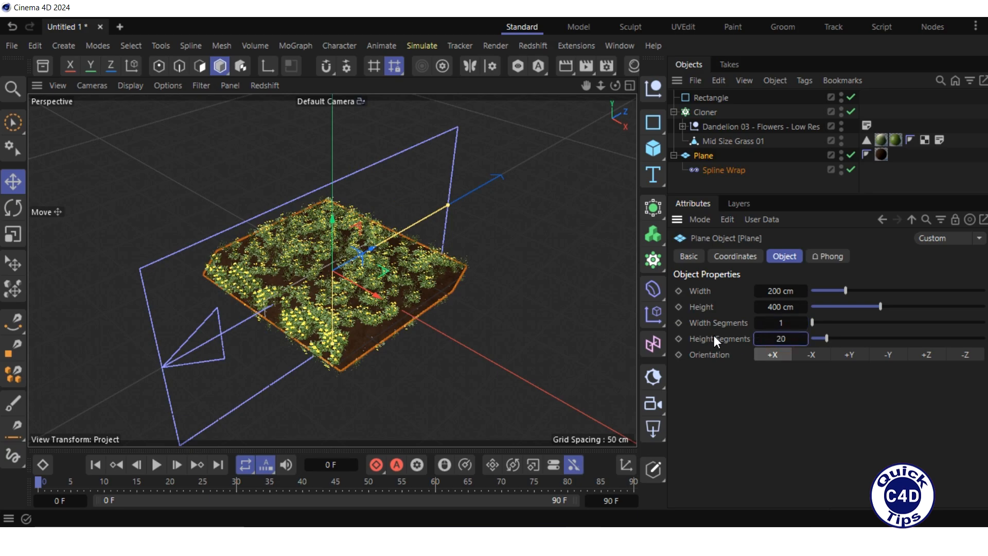
{"action": "key", "text": "Return"}
- Keyframe the Spline Wrap's Offset at 0% on frame 0
{"action": "left_click_drag", "start_coordinate": [601, 85], "coordinate": [631, 86]}
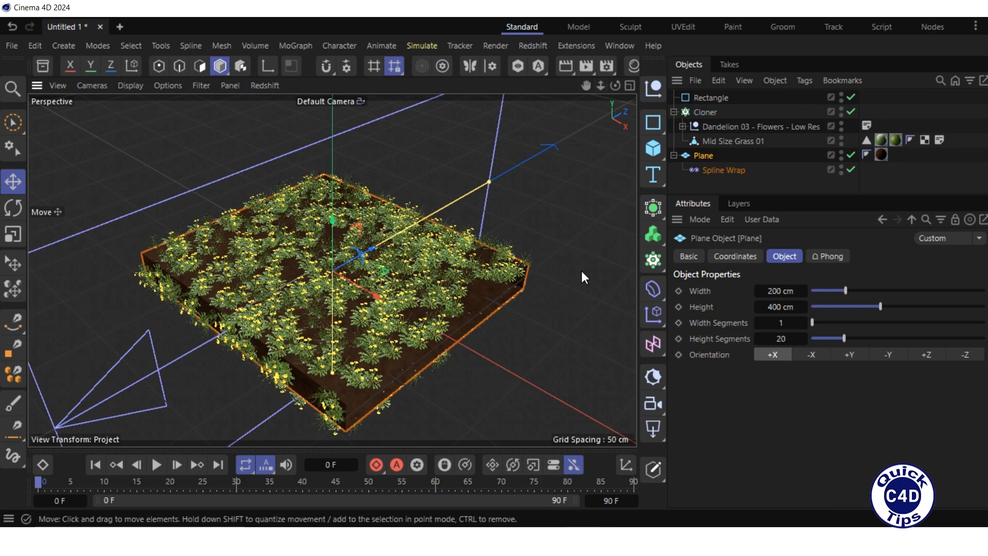
{"action": "left_click", "coordinate": [719, 171]}
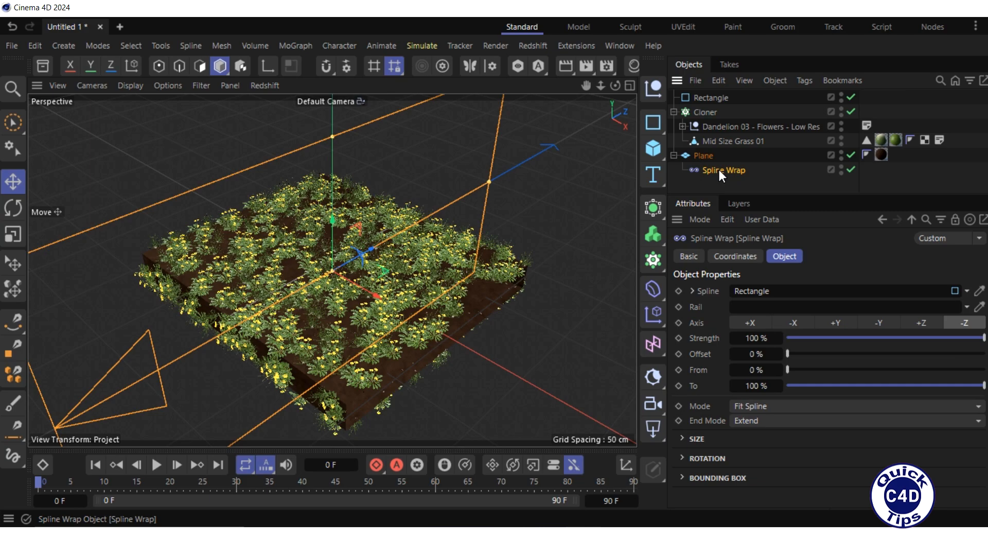
{"action": "left_click", "coordinate": [786, 255]}
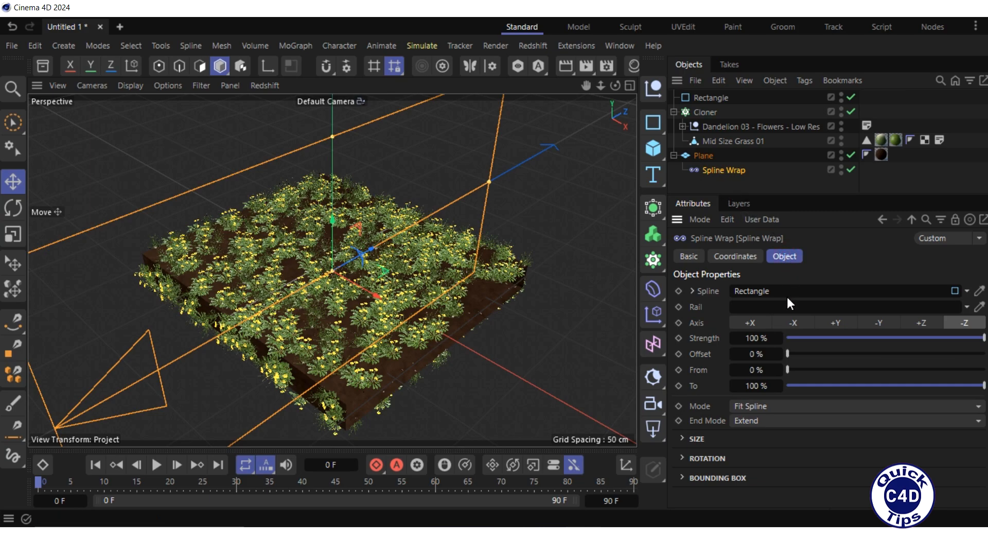
{"action": "mouse_move", "coordinate": [789, 353]}
{"action": "left_mouse_down"}
{"action": "mouse_move", "coordinate": [984, 350]}
{"action": "mouse_move", "coordinate": [787, 357]}
{"action": "left_mouse_up"}
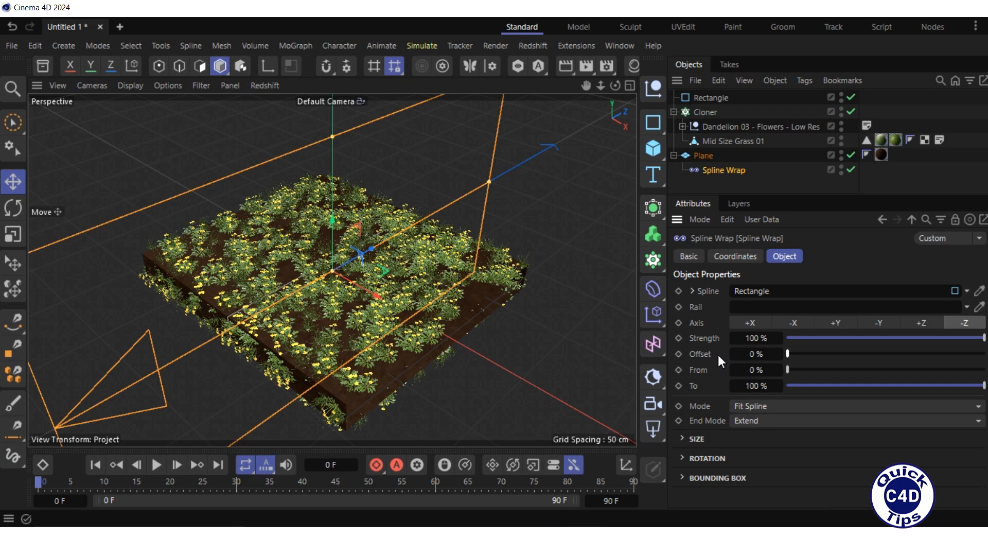
{"action": "left_click", "coordinate": [679, 353]}
- Go to frame 90, set the Spline Wrap's Offset to 100% and keyframe it
{"action": "left_click_drag", "start_coordinate": [39, 480], "coordinate": [638, 499]}
{"action": "left_click_drag", "start_coordinate": [788, 354], "coordinate": [984, 355]}
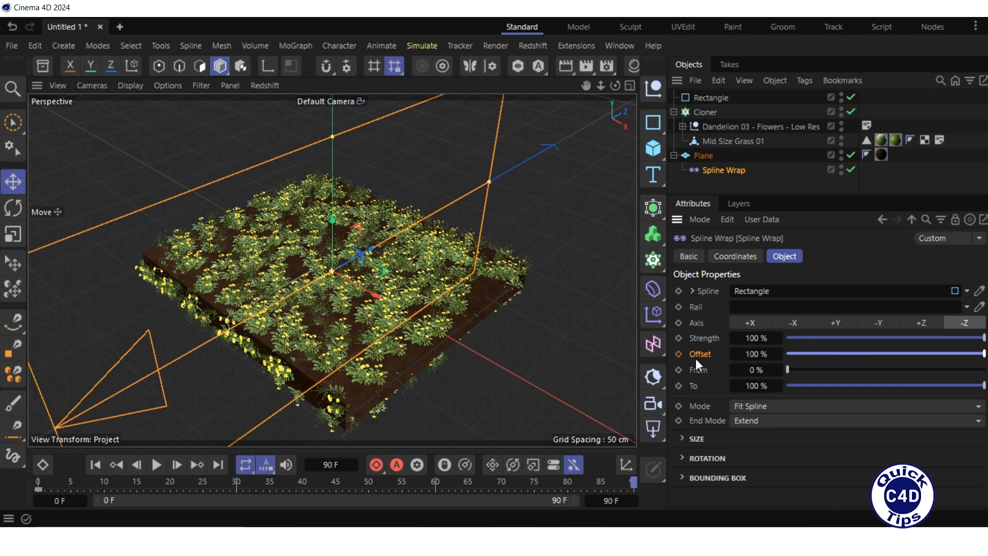
{"action": "left_click", "coordinate": [679, 353]}
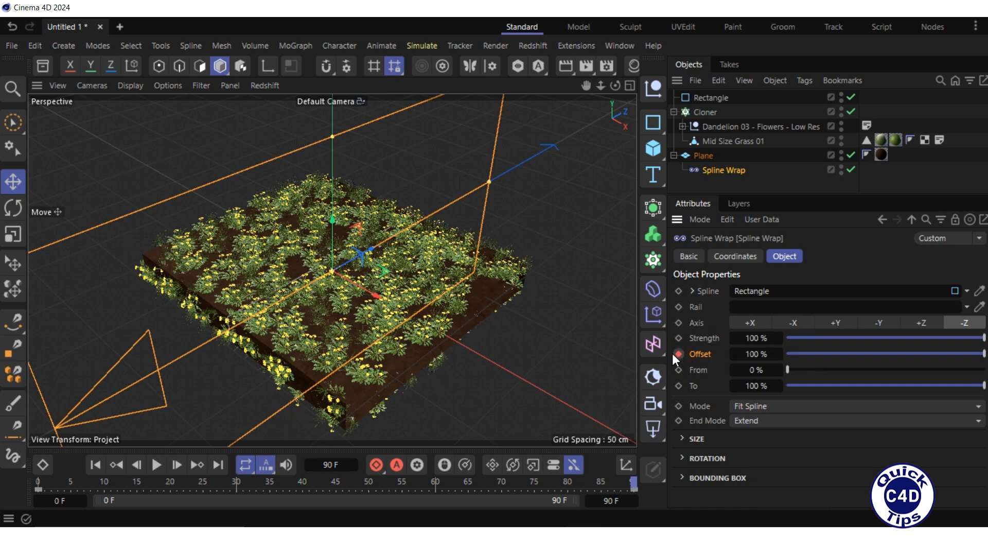
- Make the Offset keyframes' interpolation linear in the Timeline
{"action": "left_click", "coordinate": [94, 465]}
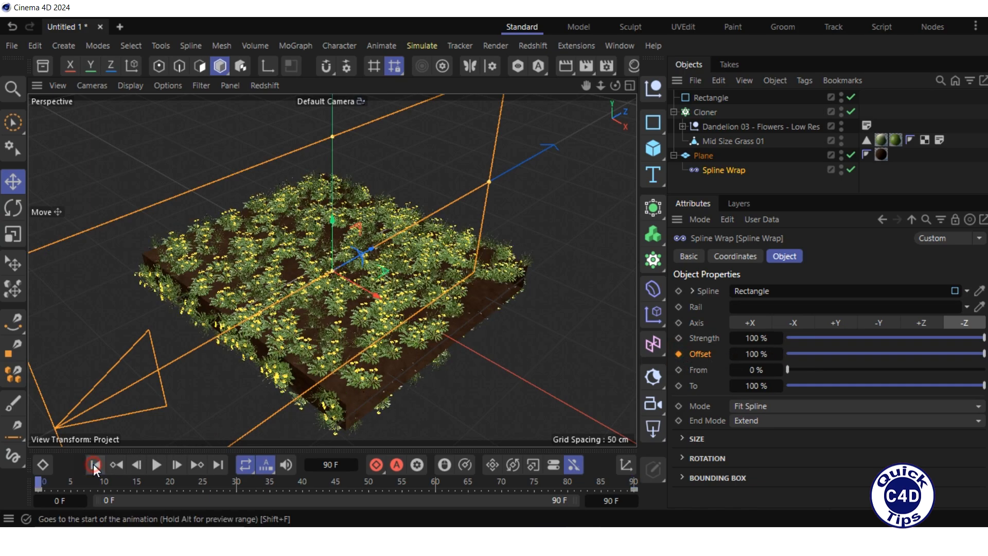
{"action": "left_click", "coordinate": [43, 464]}
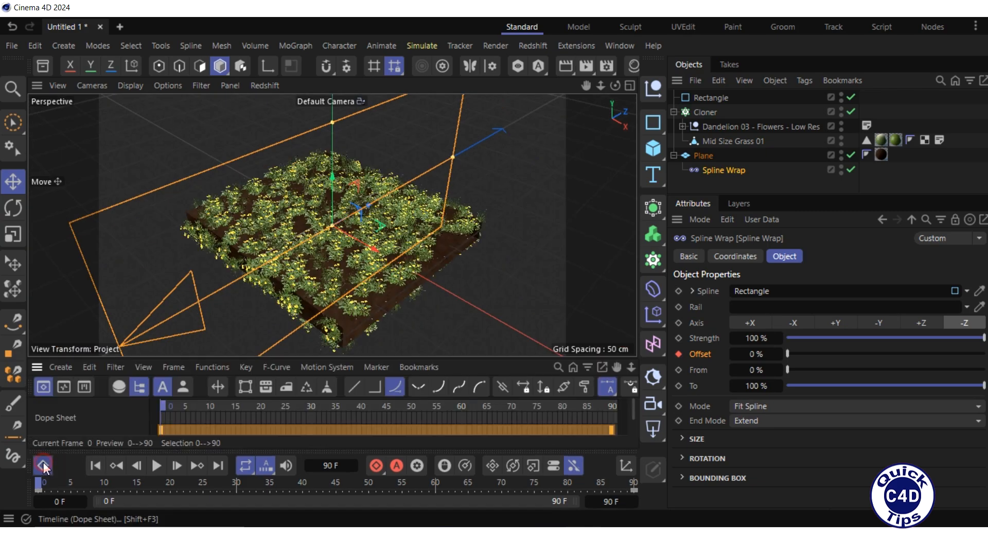
{"action": "left_click", "coordinate": [353, 387]}
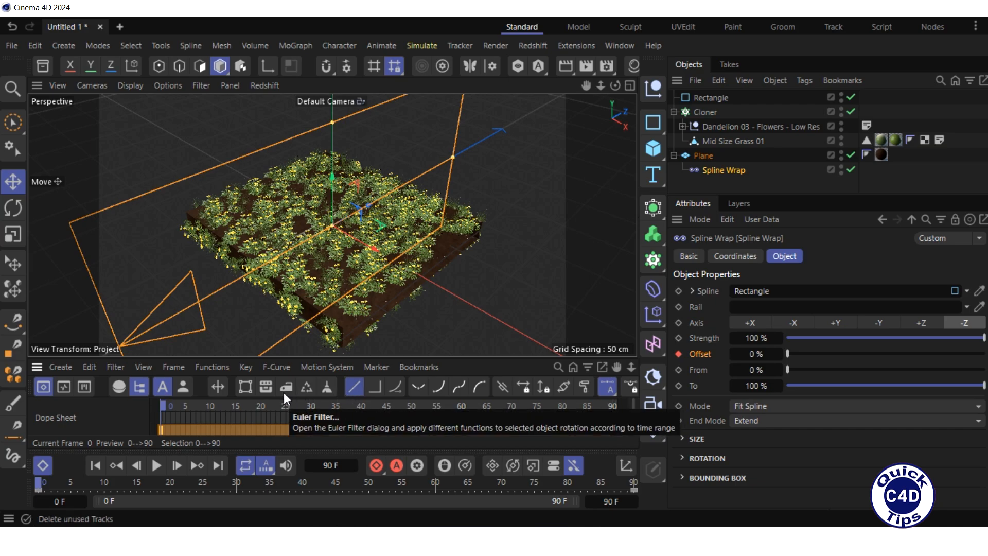
{"action": "left_click", "coordinate": [42, 455], "text": "ctrl"}
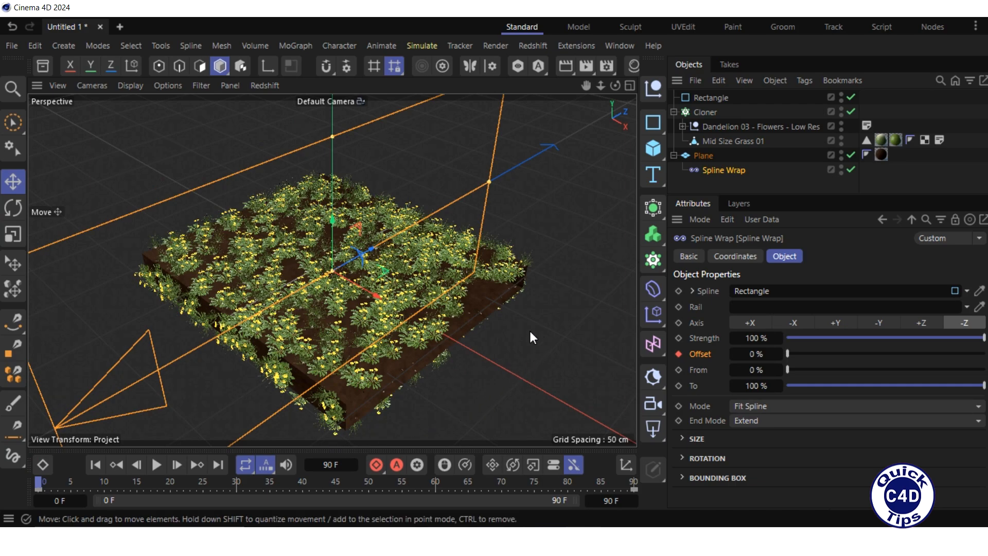
- Search the asset browser for "butterf" and add the Butterfly model to the scene
{"action": "left_click", "coordinate": [42, 65]}
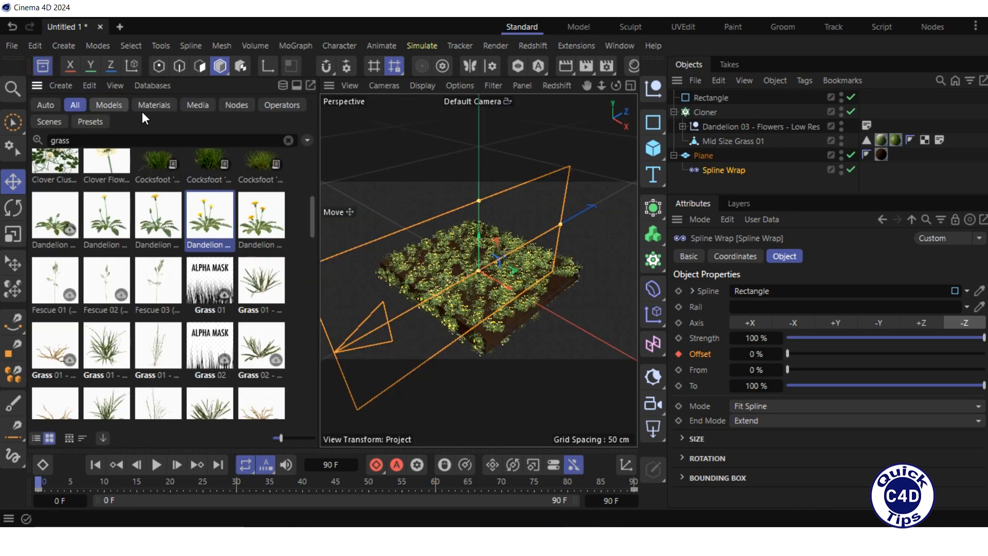
{"action": "left_click", "coordinate": [289, 140]}
{"action": "type", "text": "b"}
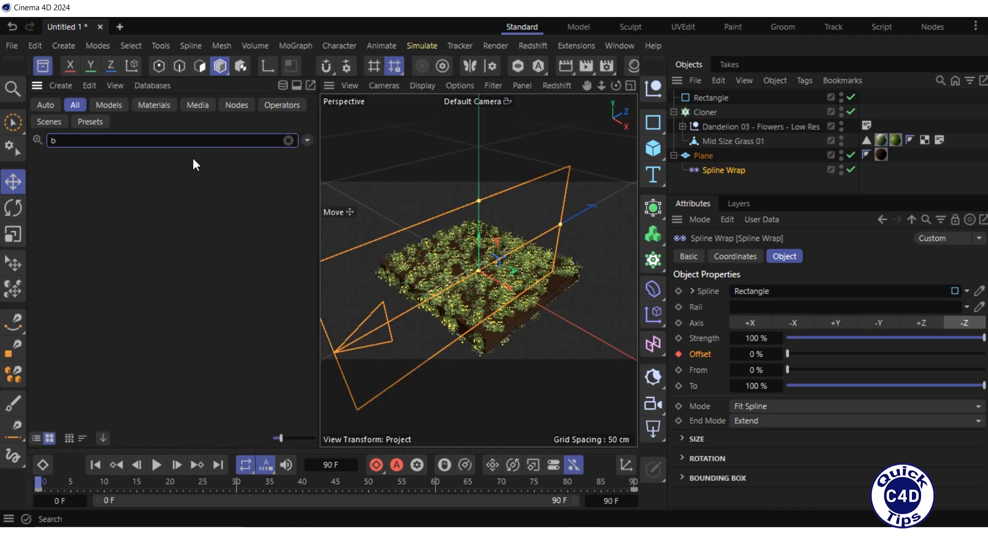
{"action": "type", "text": "utter"}
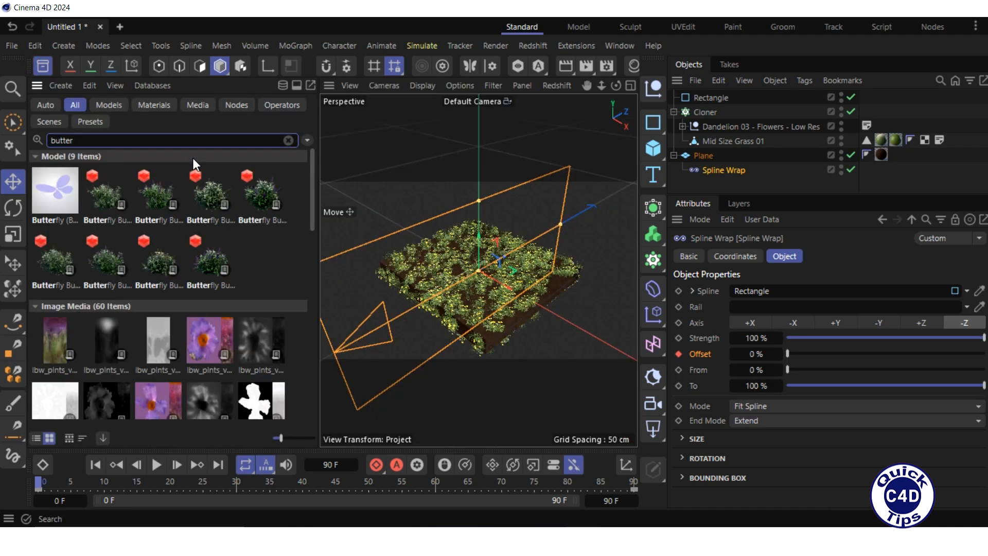
{"action": "type", "text": "f"}
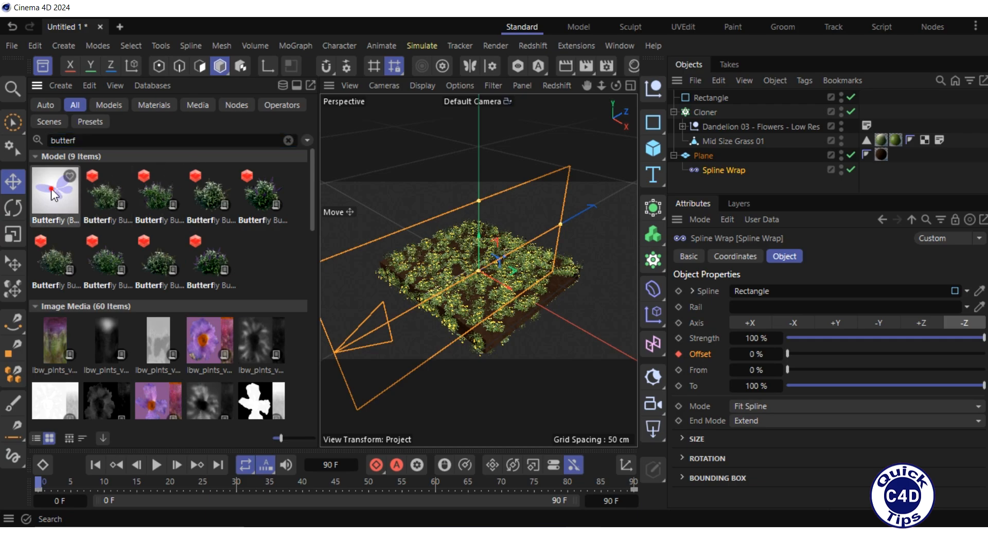
{"action": "left_click_drag", "start_coordinate": [53, 195], "coordinate": [385, 238]}
{"action": "left_click_drag", "start_coordinate": [465, 260], "coordinate": [465, 260]}
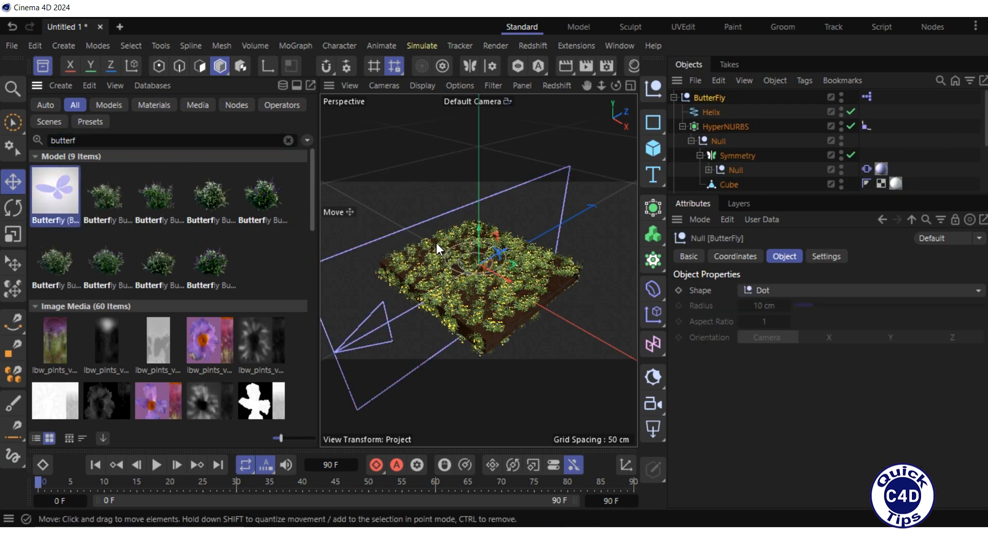
- Move the butterfly toward the left of the turf
{"action": "left_click", "coordinate": [44, 66]}
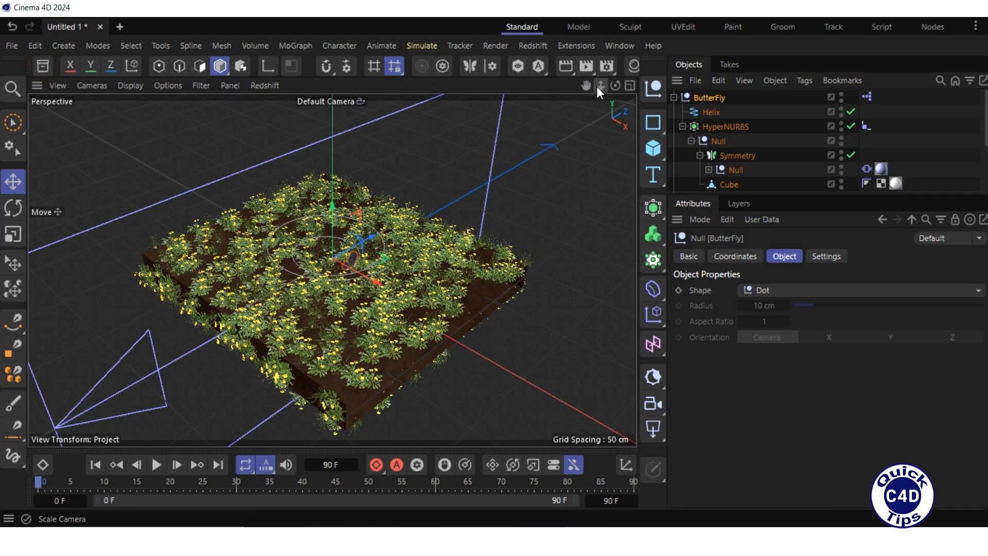
{"action": "left_click_drag", "start_coordinate": [597, 85], "coordinate": [651, 86]}
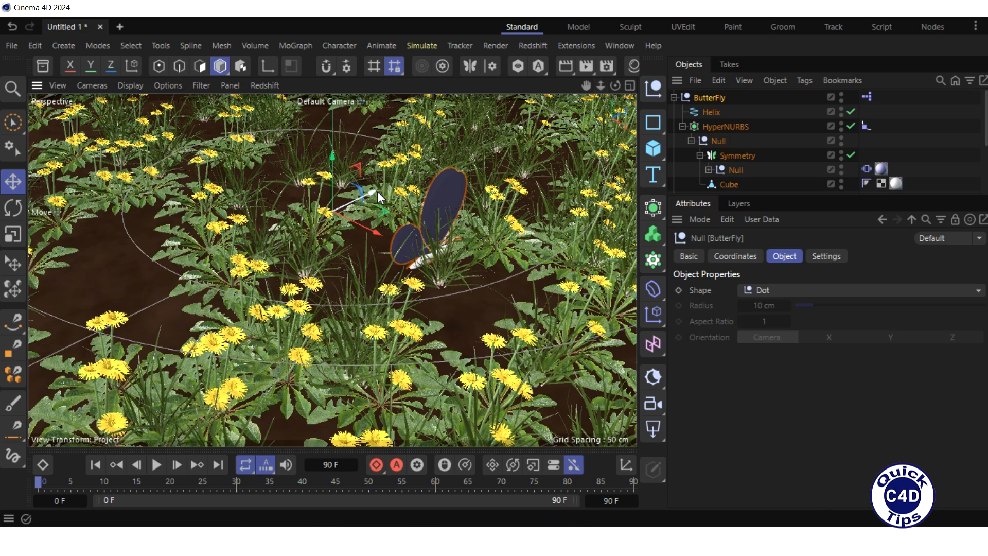
{"action": "left_click_drag", "start_coordinate": [377, 191], "coordinate": [233, 206]}
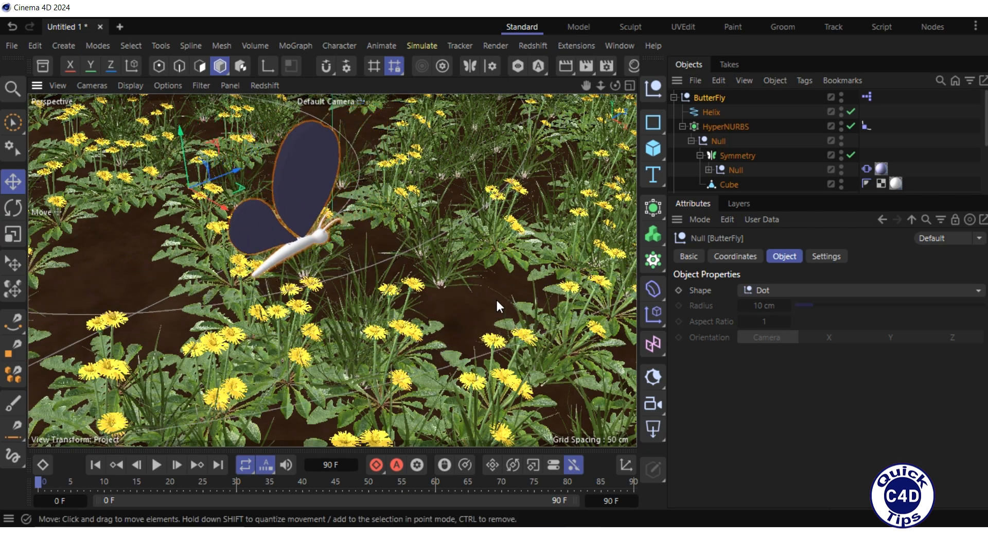
- Set the animation end frame to 89 and play the animation
{"action": "left_click", "coordinate": [607, 500]}
{"action": "type", "text": "89"}
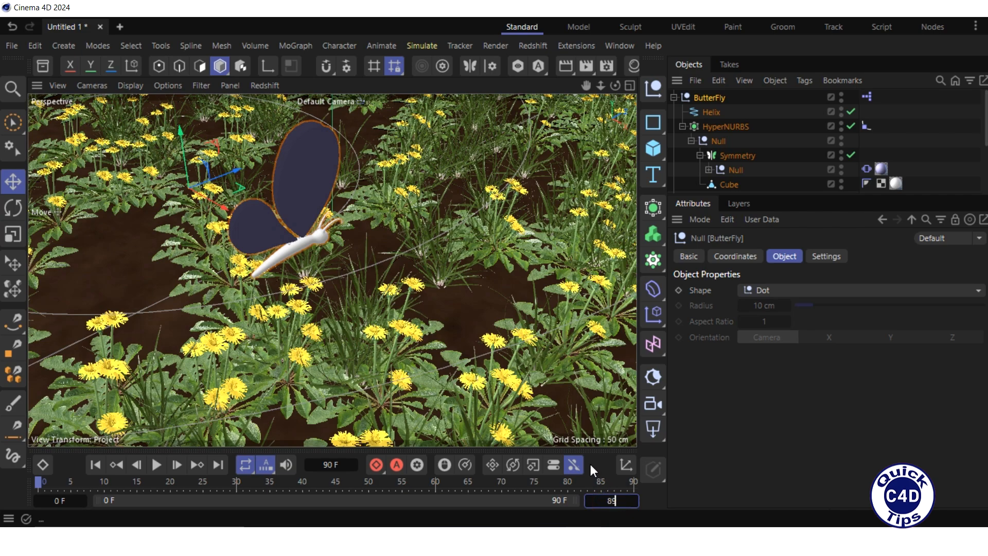
{"action": "key", "text": "Return"}
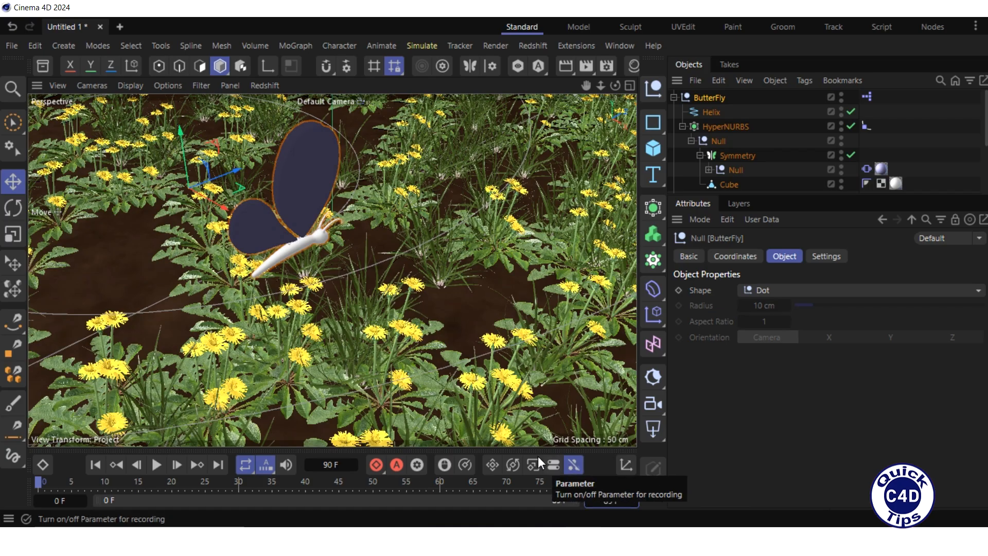
{"action": "left_click", "coordinate": [156, 464]}
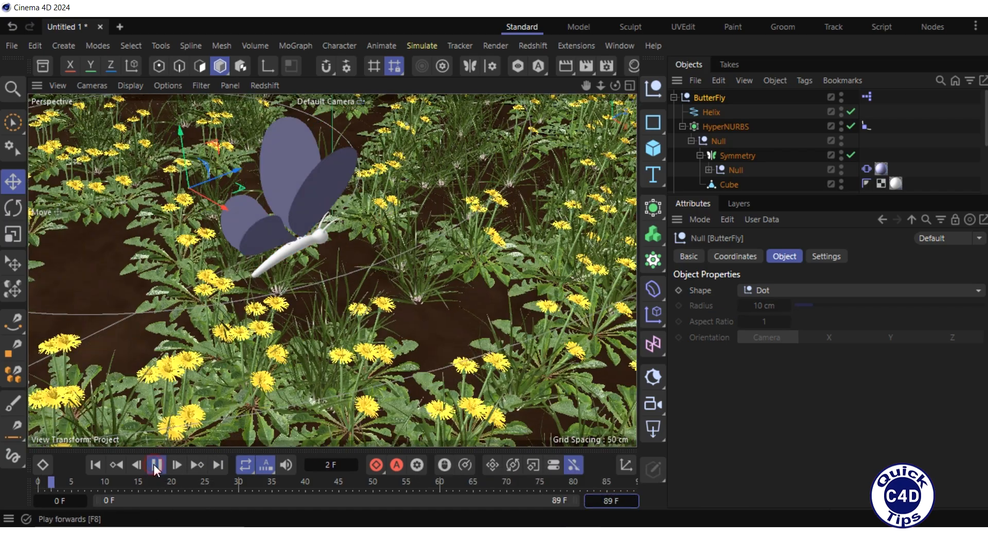